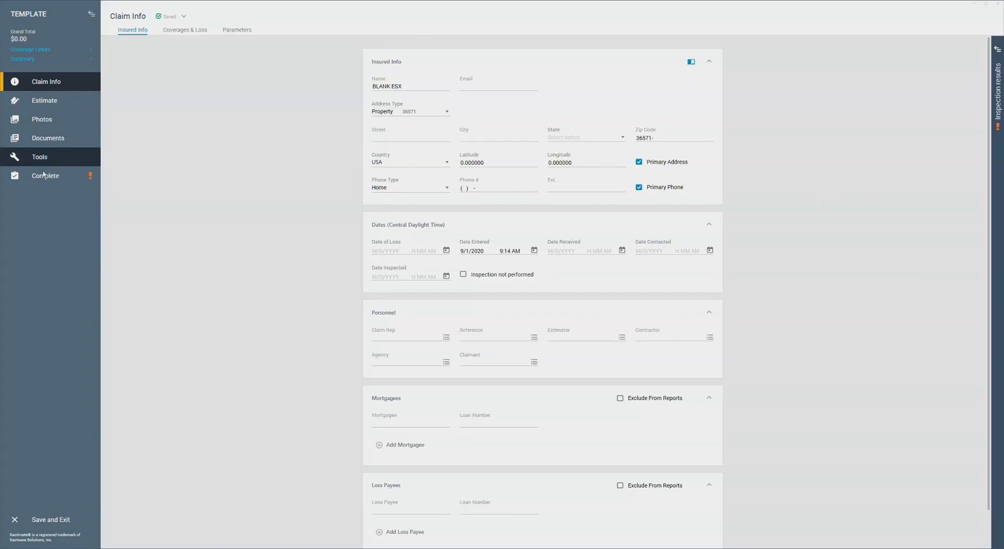
Open the estimate's line items and select the Dwelling Roof (delete) room under Shingle Roofing System
click(52, 101)
click(74, 138)
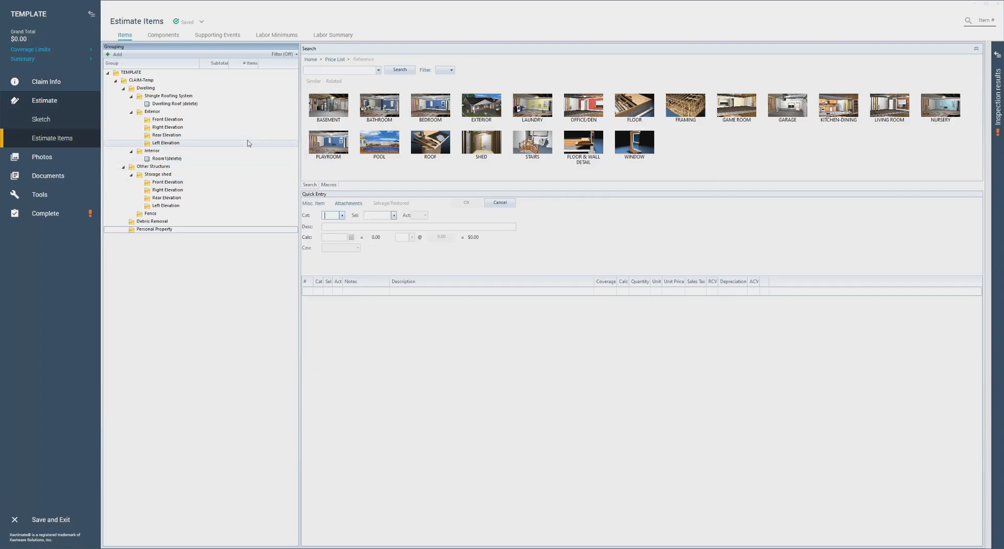
click(234, 104)
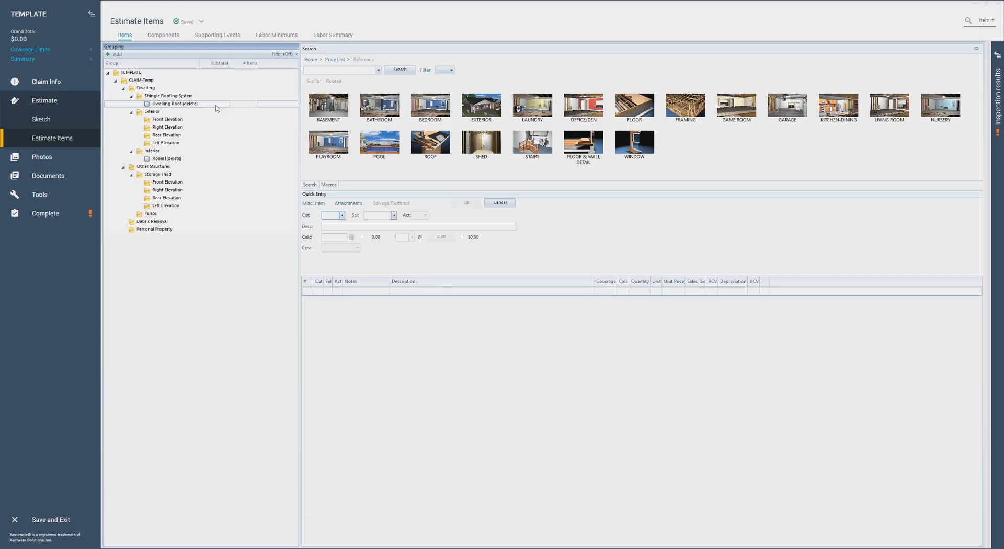
click(245, 104)
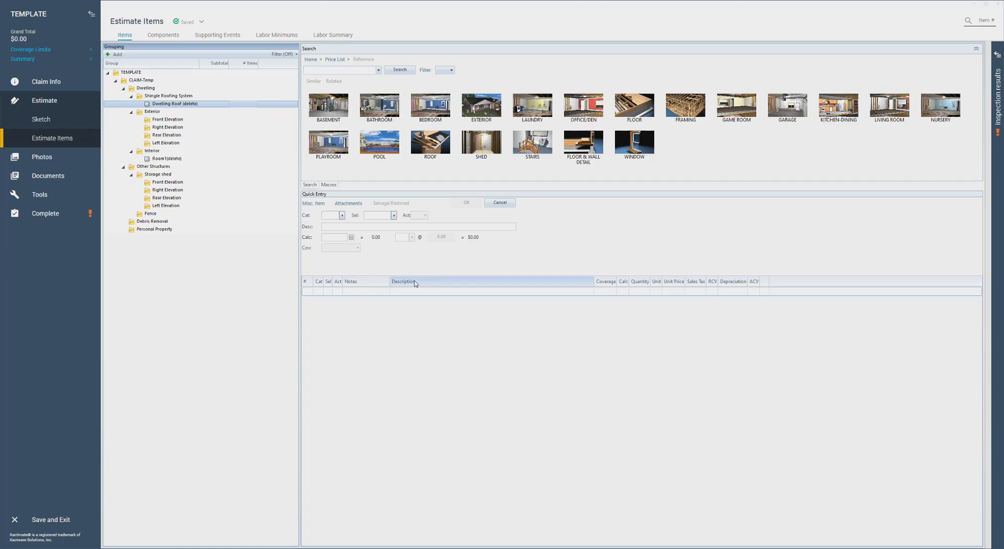
Add a heading note reading "Roof Covering:" to the first empty row of the Dwelling Roof items
double_click(375, 295)
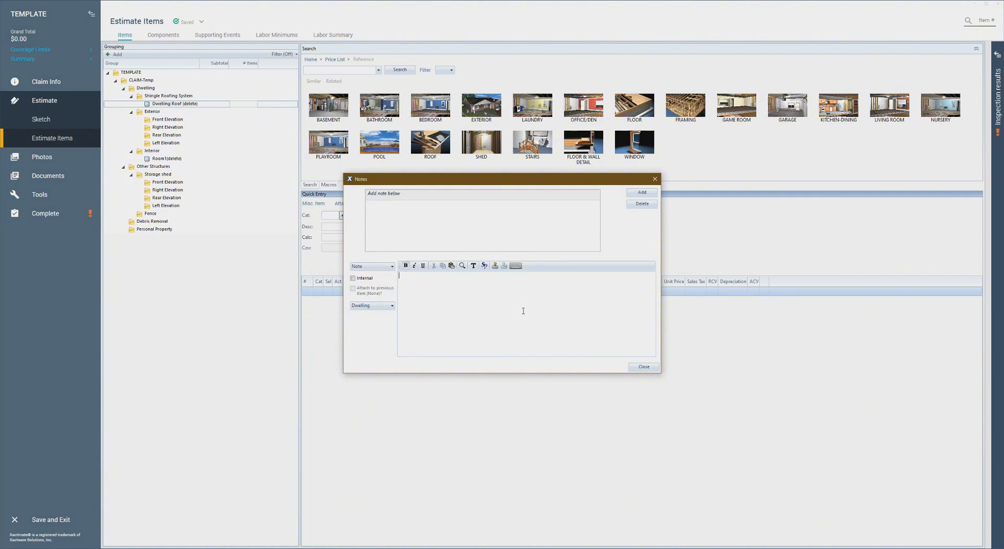
text(Roof Covering:L)
click(644, 366)
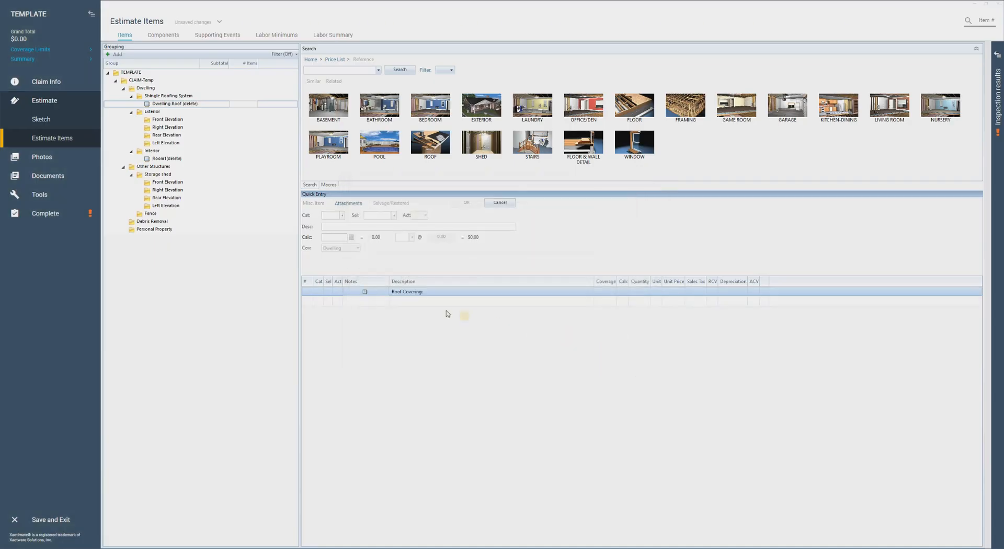
Add a bold, underlined heading note reading "Vents and Flashings:" below the Roof Covering heading
double_click(379, 301)
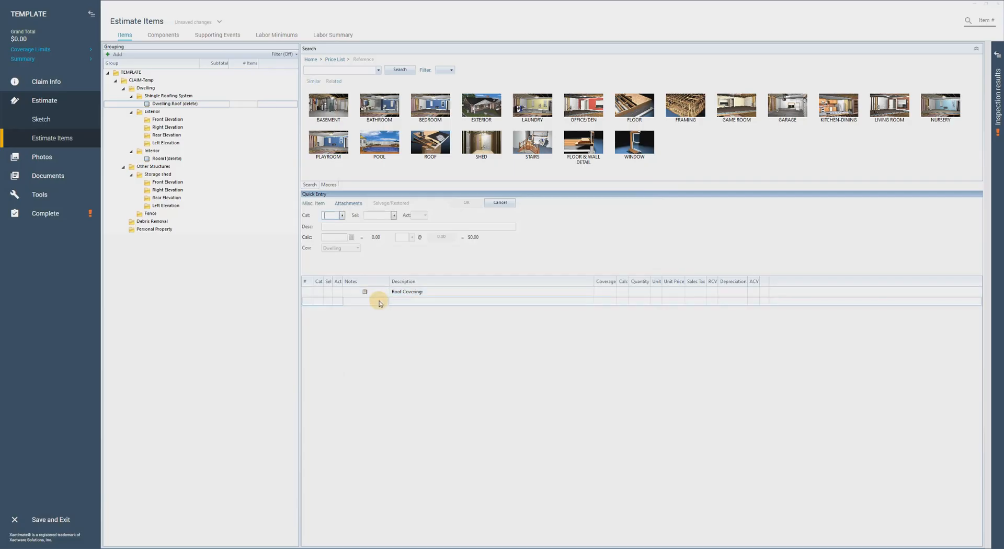
text(Ve)
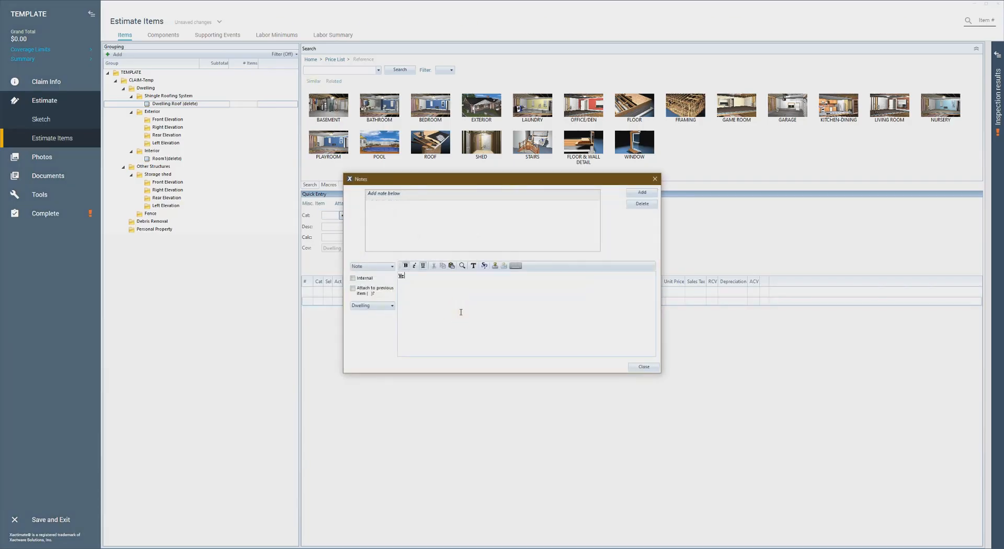
text(nts and Flashings:)
click(643, 367)
Add a bold, underlined heading note reading "Drip Edge/Valley Metal:" below the Vents and Flashings heading
click(392, 311)
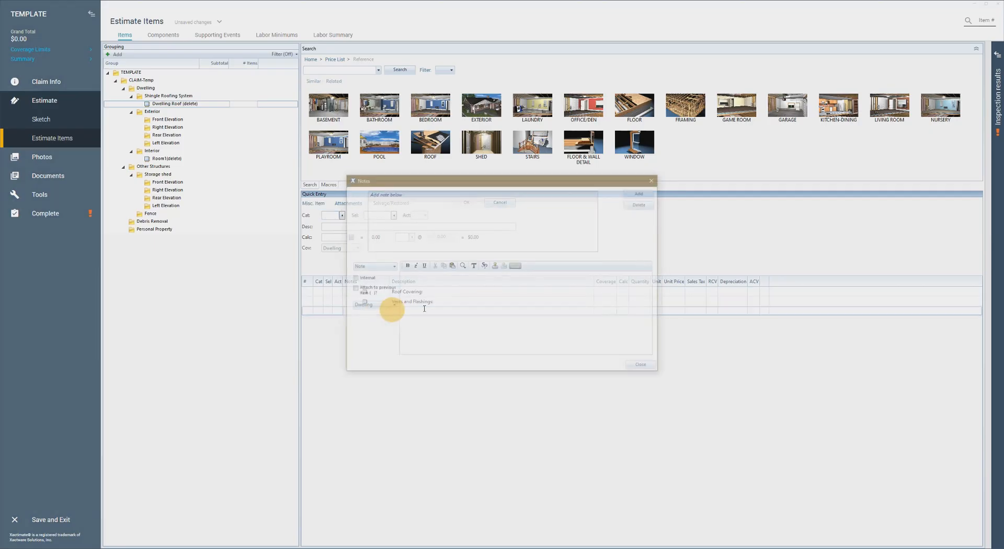
key(ctrl+b)
key(ctrl+u)
text(Drip)
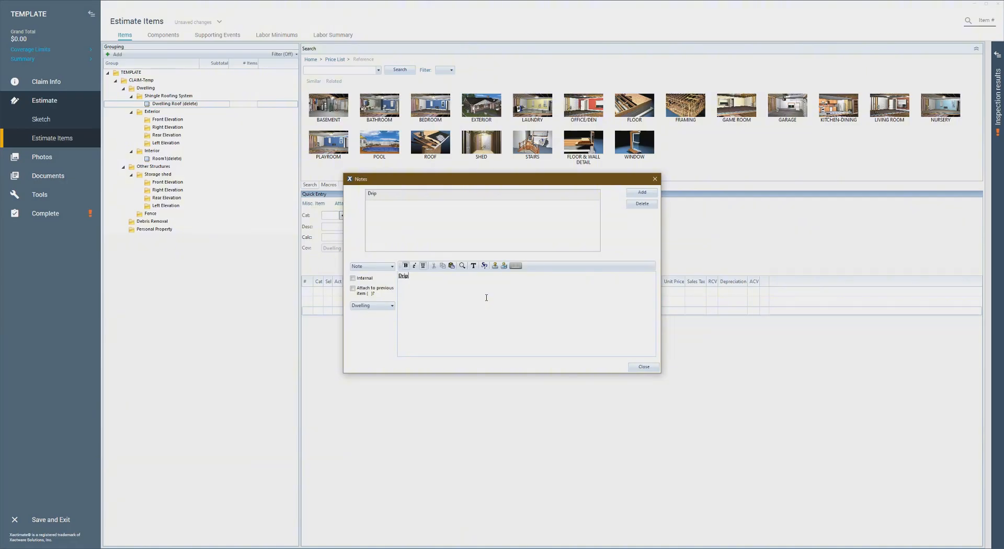
text( Edge/Valley Metal:)
click(644, 367)
Add a heading note reading "Roofing Accessories:" below the Drip Edge/Valley Metal heading
click(381, 323)
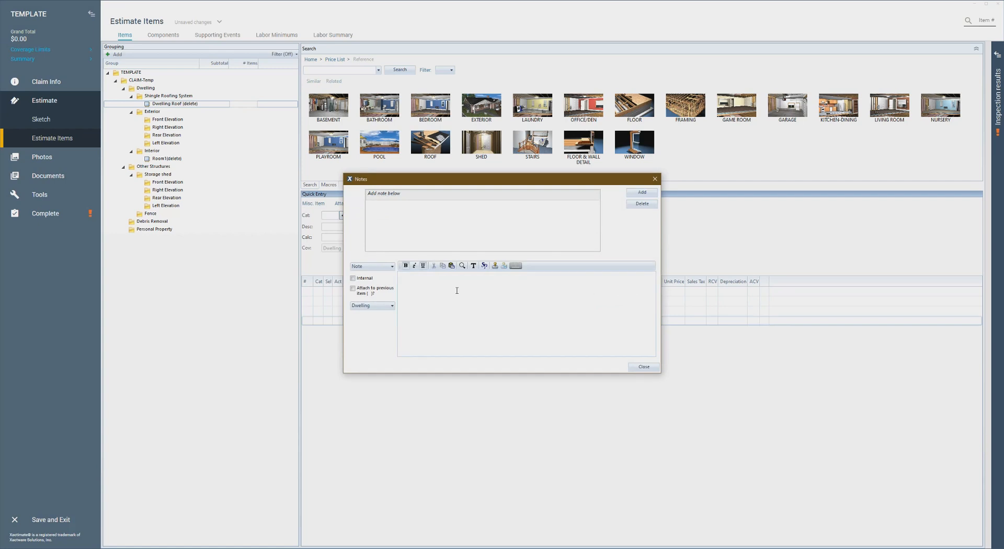
text(Roofing Accessories:)
click(647, 367)
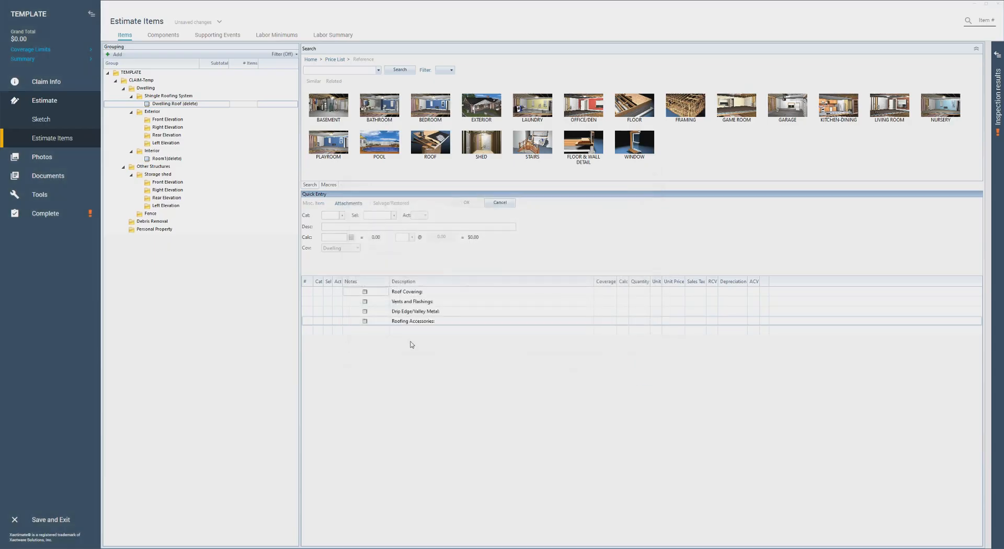
Save the four heading notes as a macro with code LINEIMTBRKS and description "Line Item Breaks"
click(372, 319)
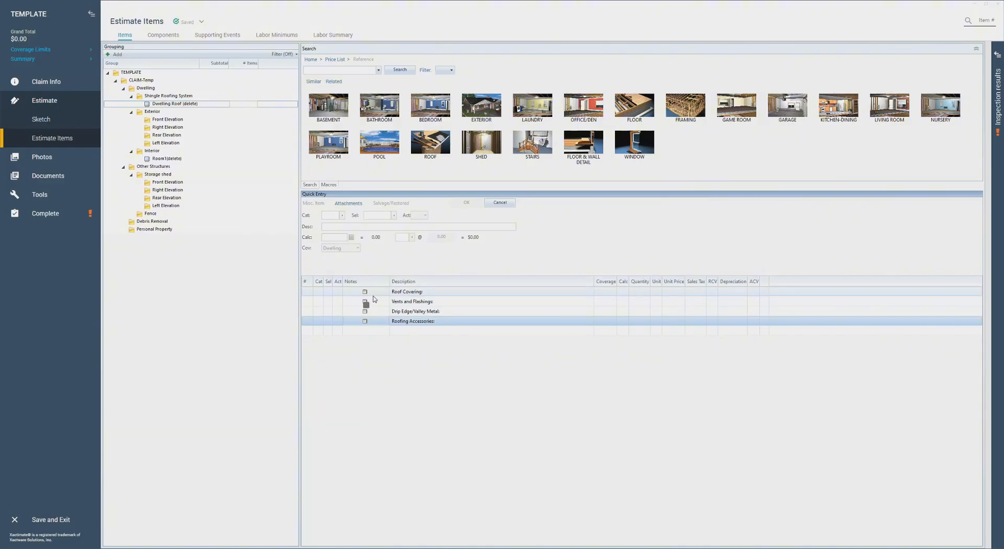
drag(373, 292, 384, 322)
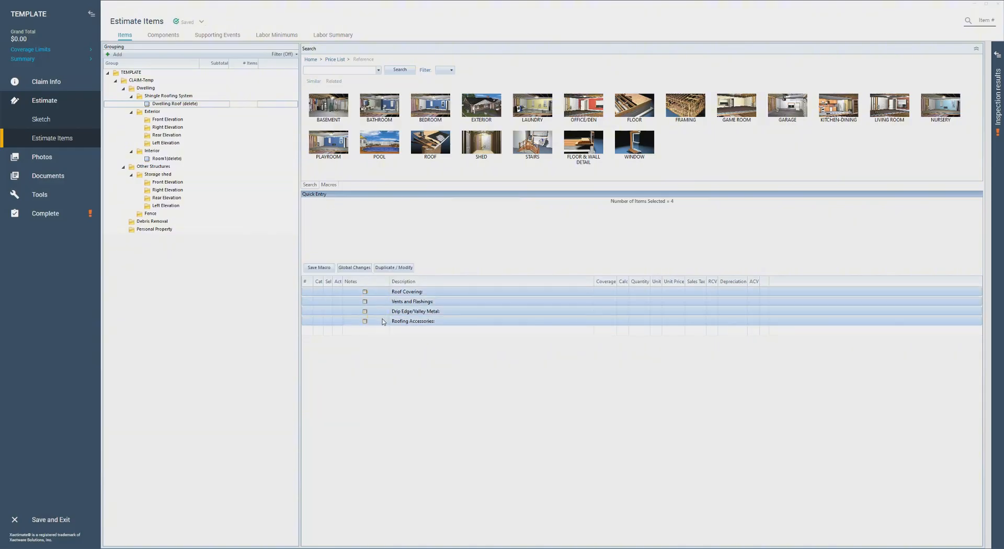
right_click(380, 322)
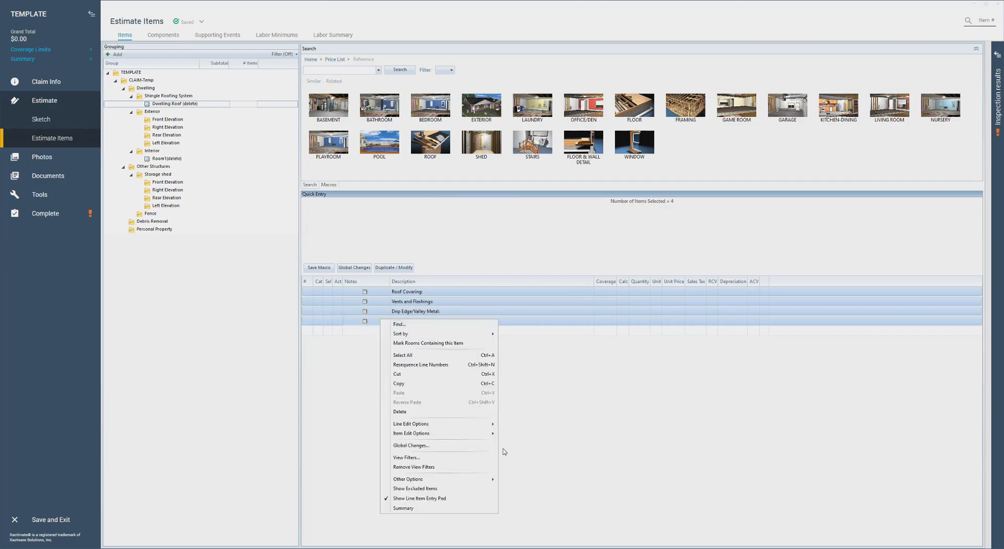
mouse_move(472, 479)
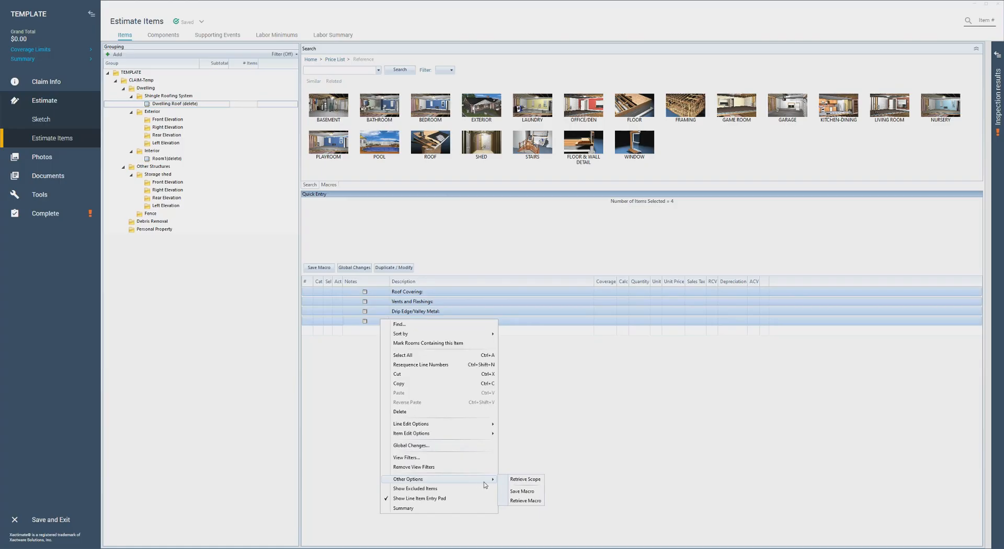
click(530, 493)
text(L)
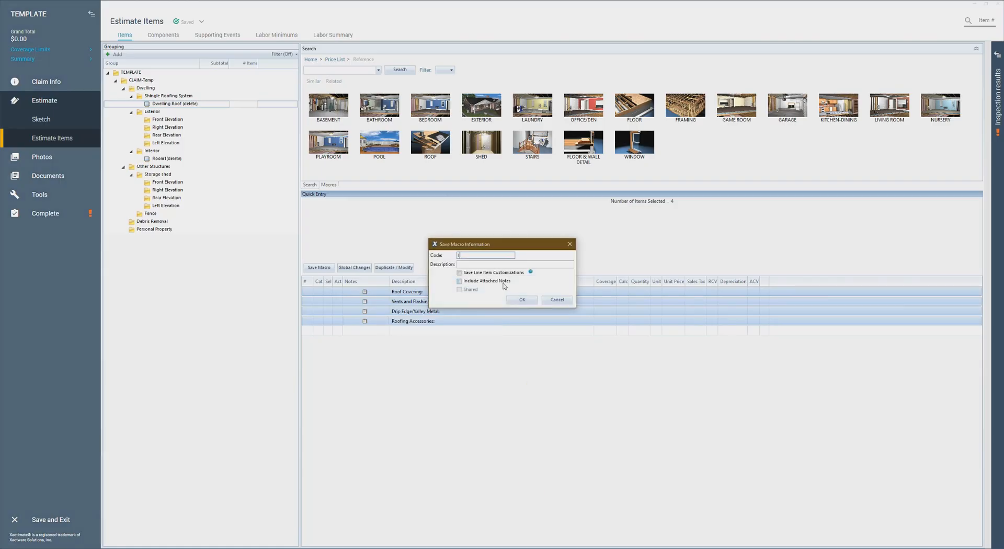
text(INEIMTBRKS)
click(490, 265)
text(Line Item Breaks)
click(521, 299)
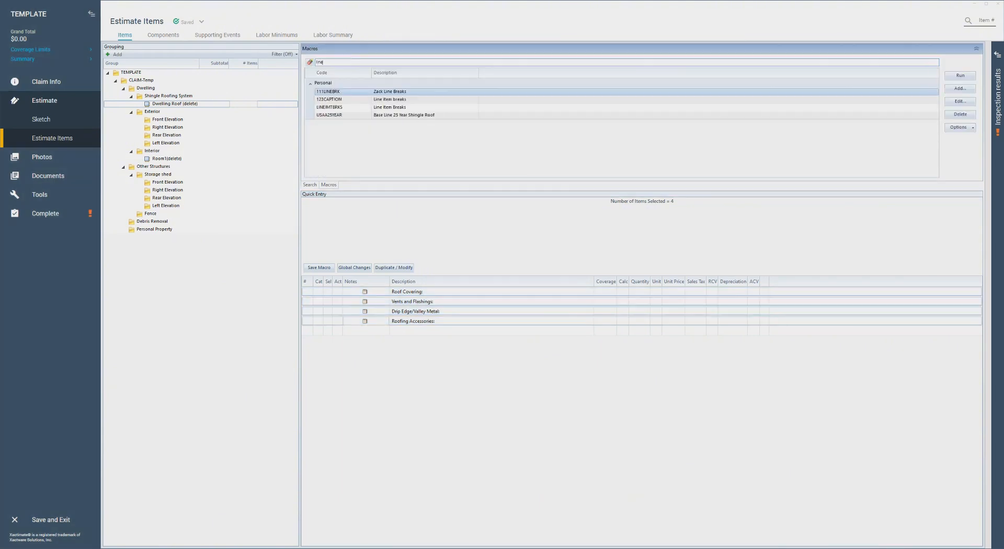
Delete the four heading notes and reinsert them by running the LINEIMTBRKS Line Item Breaks macro
click(373, 105)
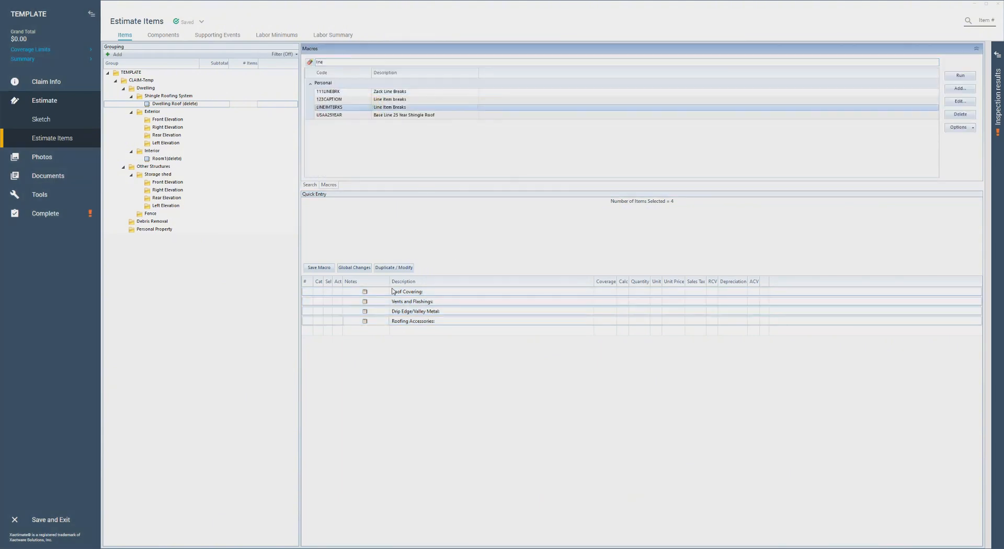
click(393, 323)
shift+click(393, 323)
key(Delete)
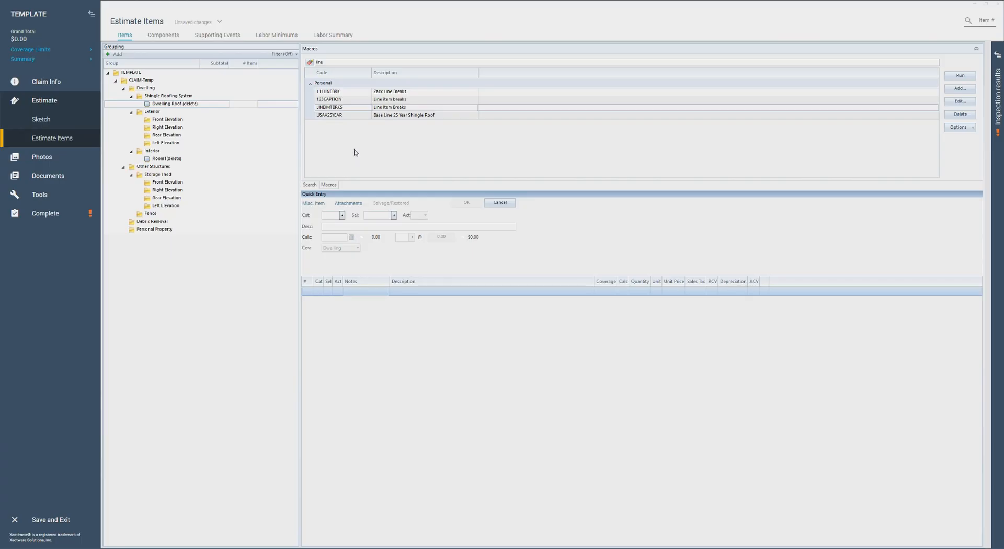
click(350, 107)
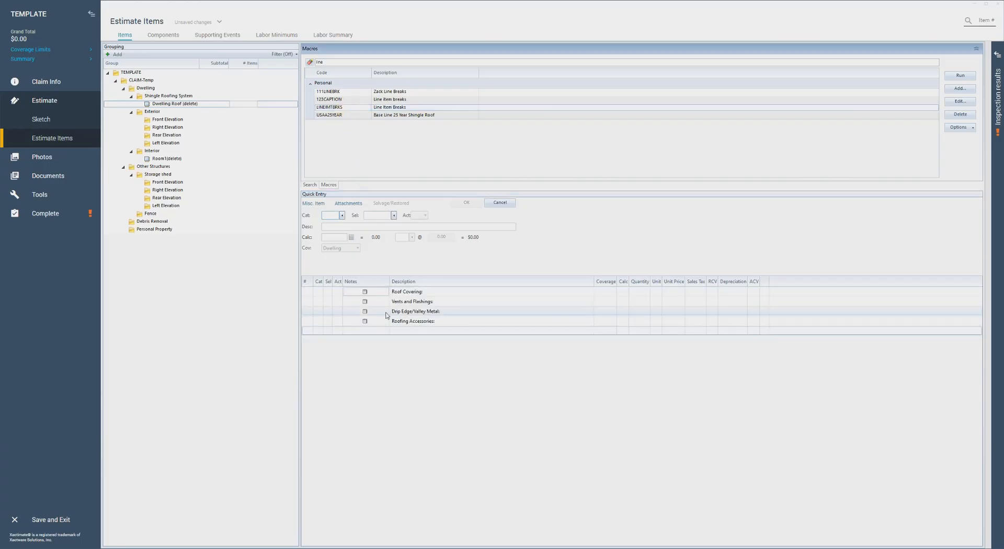
click(313, 185)
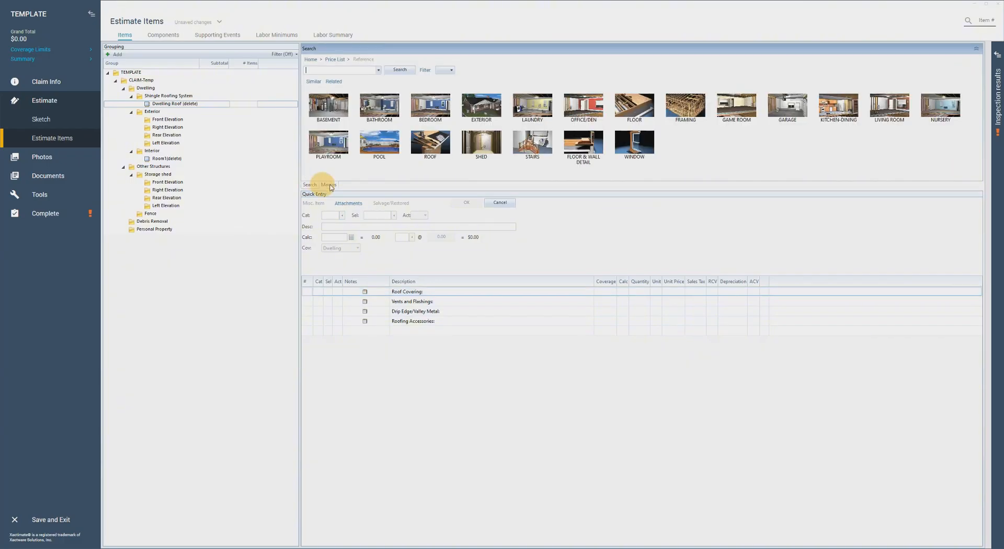
ctrl+click(376, 322)
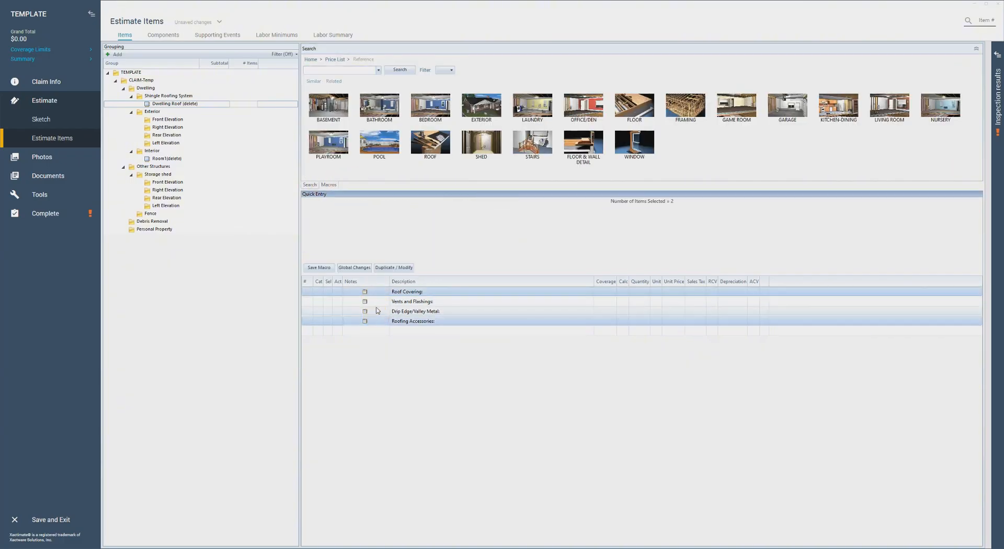
click(375, 292)
shift+click(380, 321)
click(380, 302)
shift+click(377, 321)
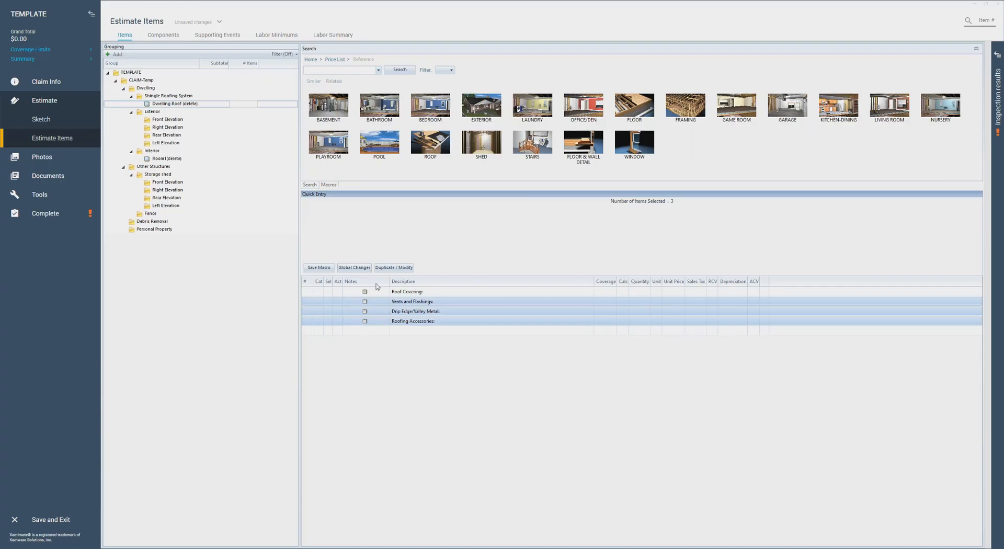
Add removal and replacement lines for RFG 240S (3 tab, 25 yr. comp. shingle roofing, w/out felt) under the Roof Covering heading
click(242, 105)
click(327, 81)
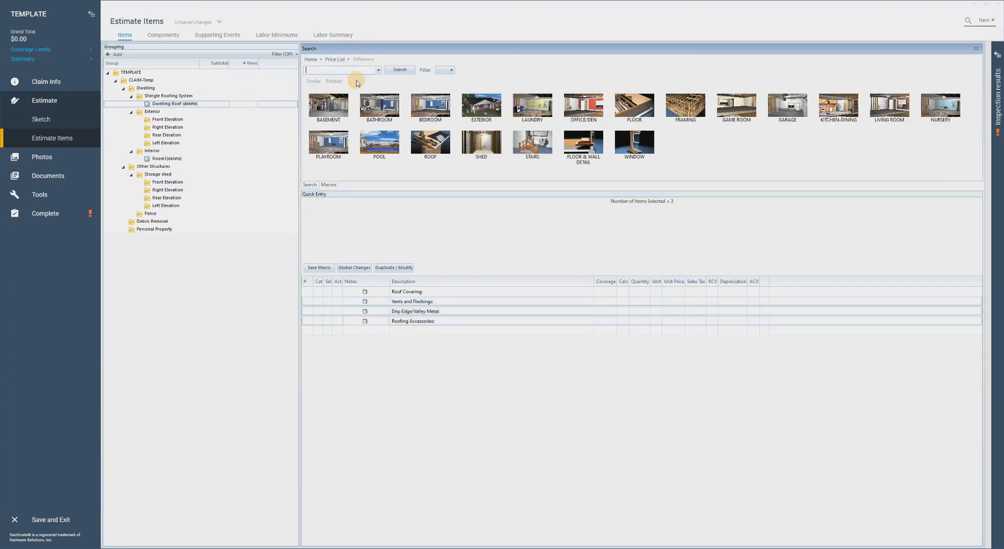
text(rfg240s)
click(361, 79)
click(389, 309)
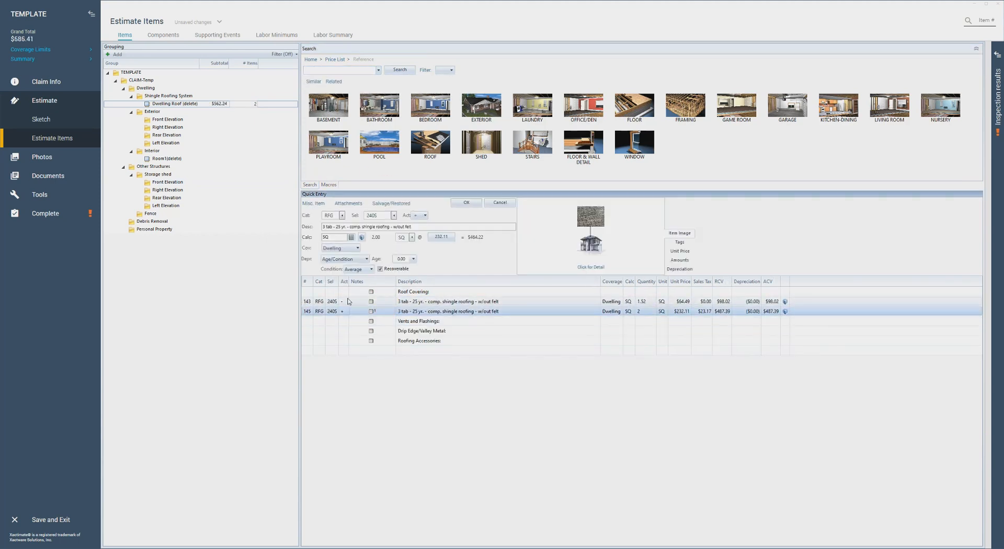
Change the shingle removal line's selector to ARMV (tear off, haul and dispose of comp. shingles - 3 tab)
click(392, 301)
click(376, 215)
text(ARMV)
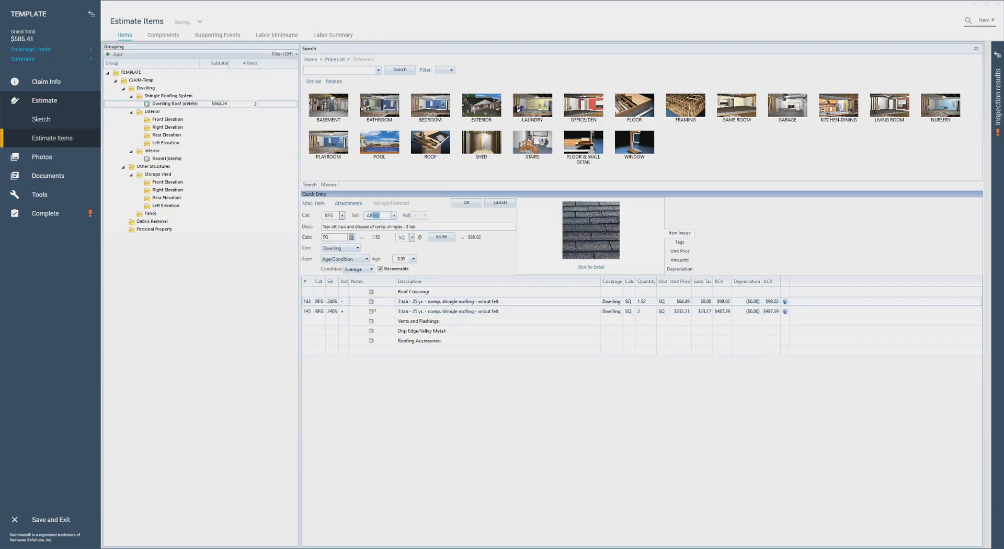
click(462, 203)
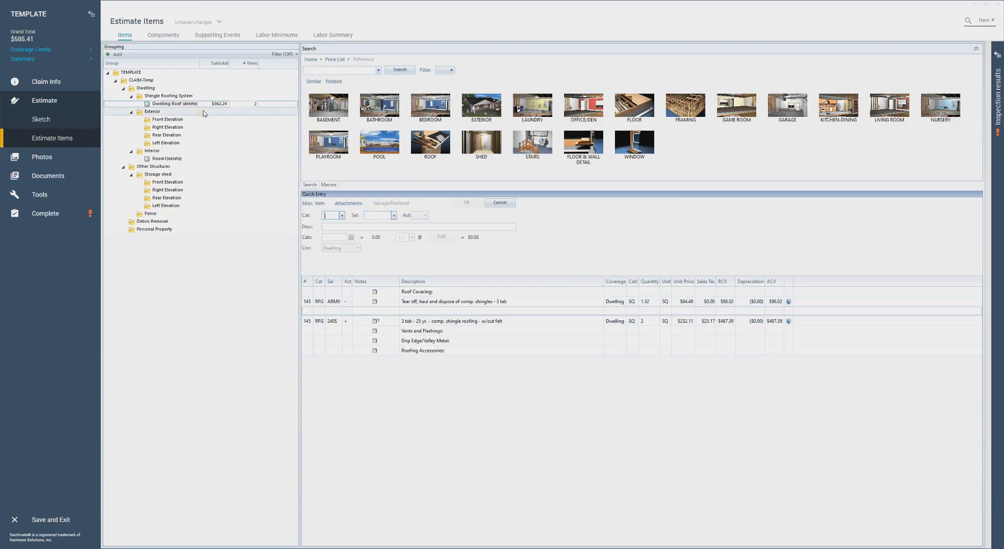
Set the waste property of the 3 tab 25 yr. shingle replacement line to 10%
click(423, 312)
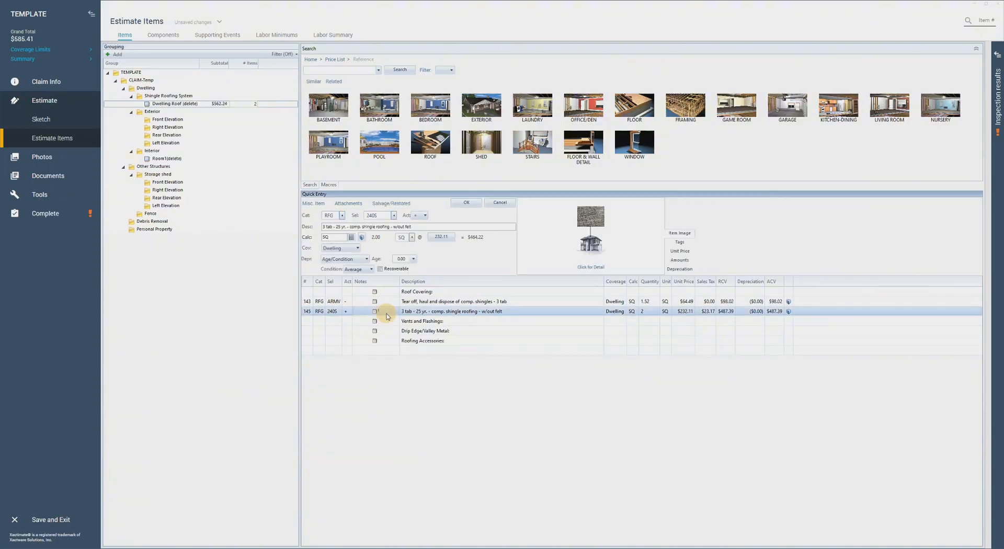
click(361, 237)
click(530, 238)
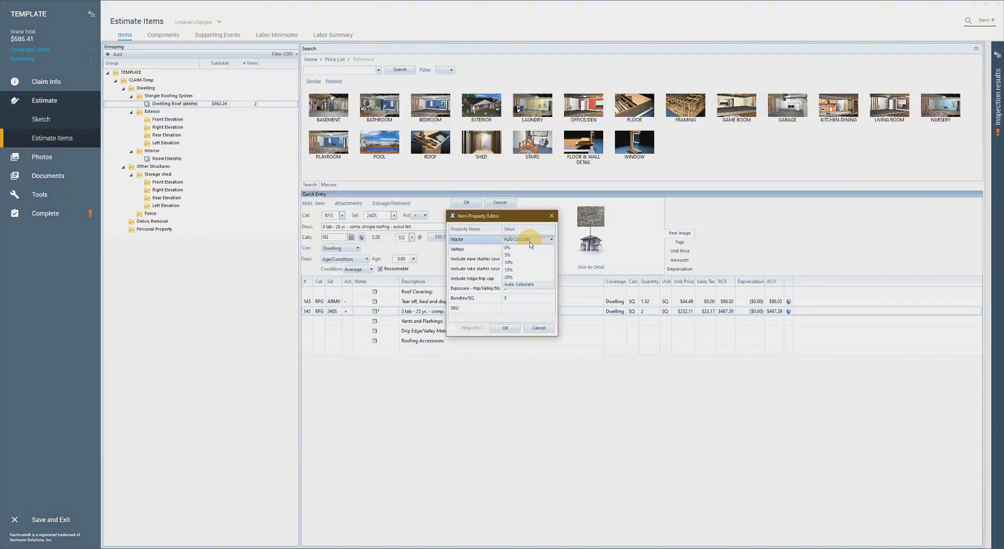
click(529, 265)
click(506, 329)
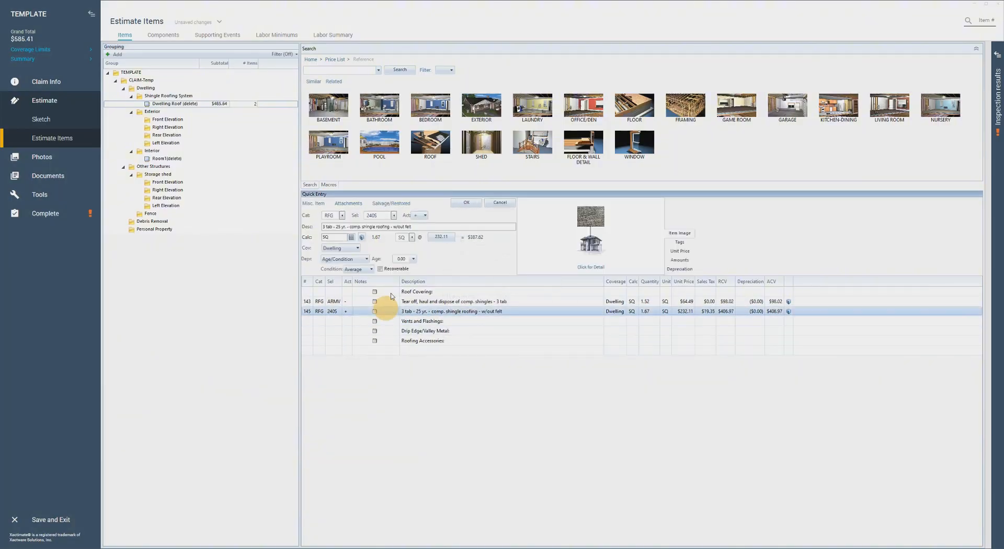
Add the "Roofing felt - 15 lb." and "Asphalt starter - universal starter course" items above the shingle replacement line
click(350, 71)
text(felt 15)
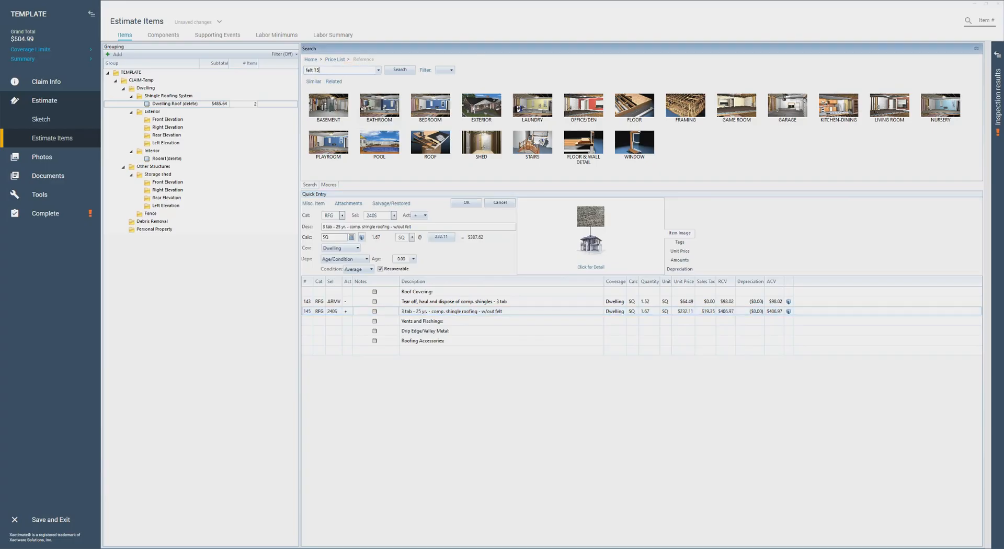
click(369, 84)
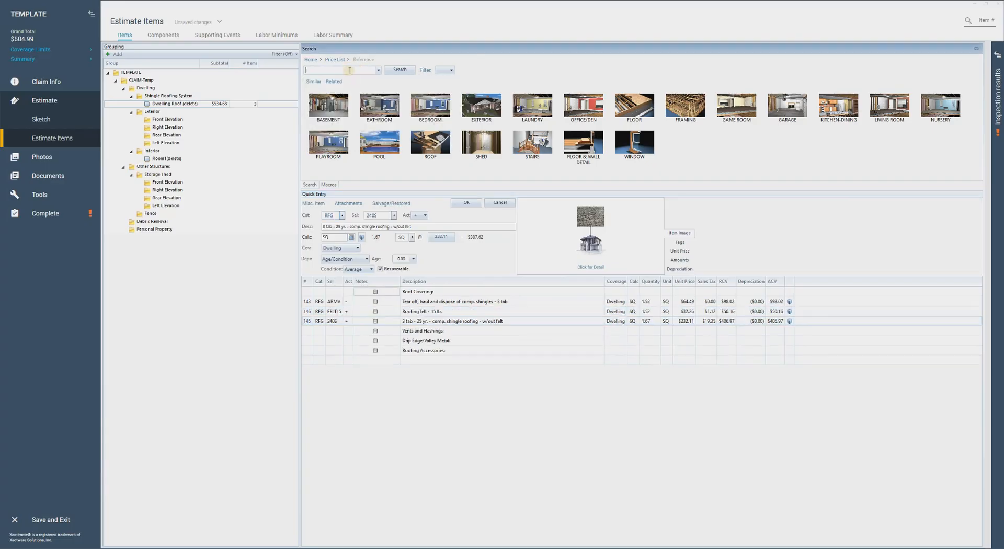
text(starter row)
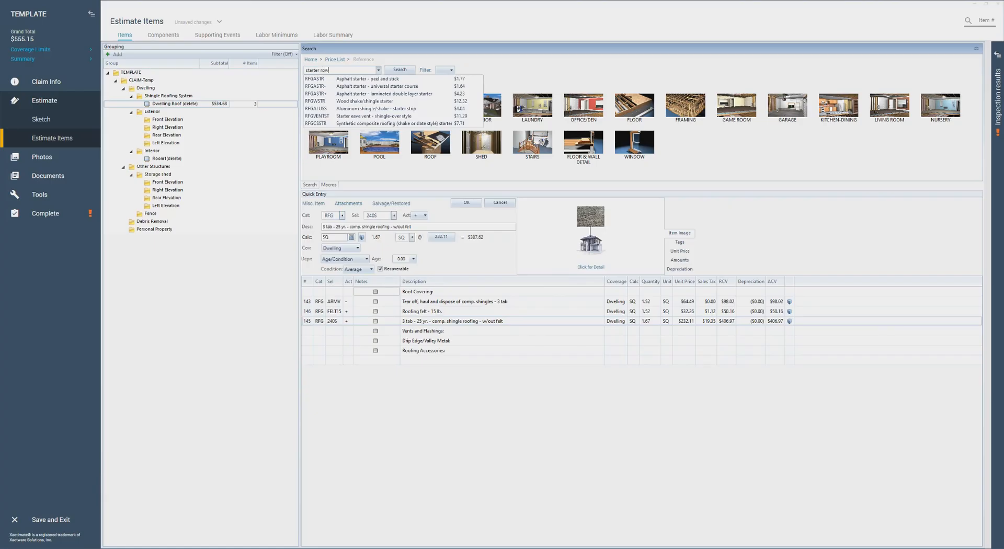
click(361, 87)
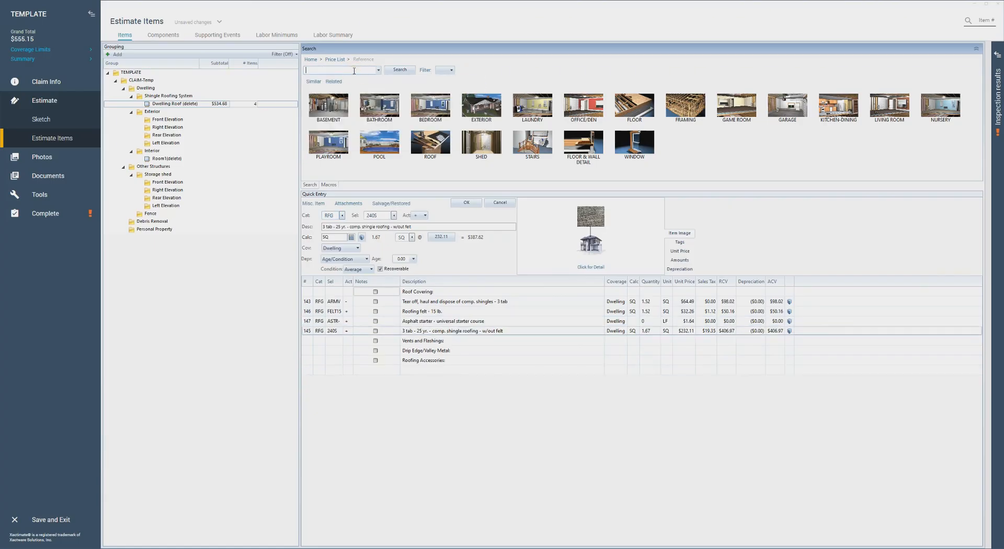
Add the "Hip / Ridge cap - cut from 3 tab - composition shingles" and "Flashing - pipe jack" items above the shingle replacement line
text(ridge cap)
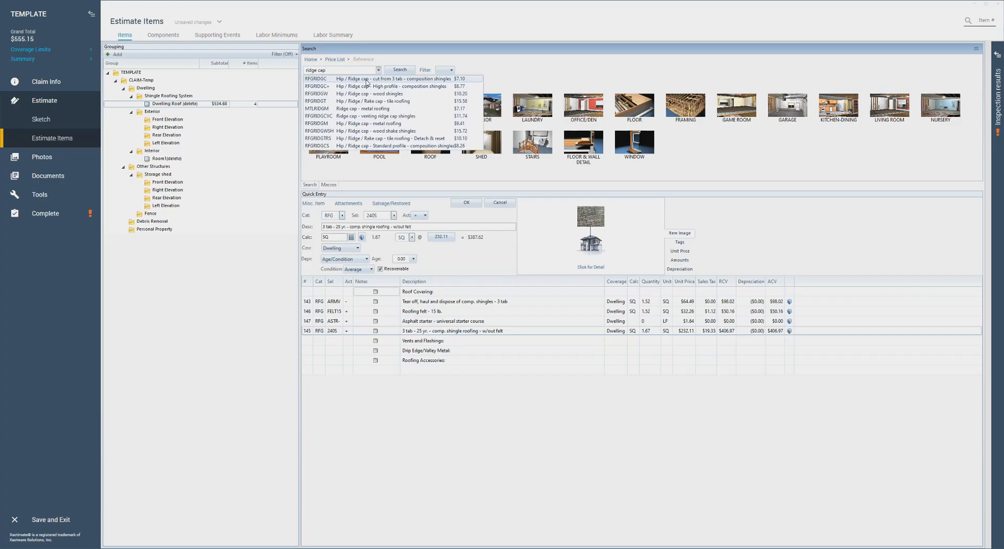
click(367, 80)
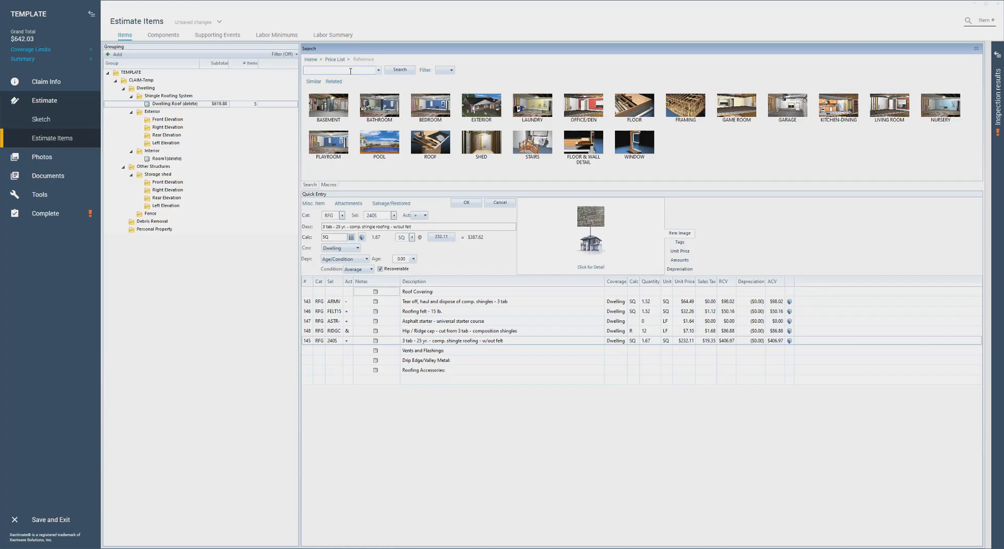
text(pipe jack)
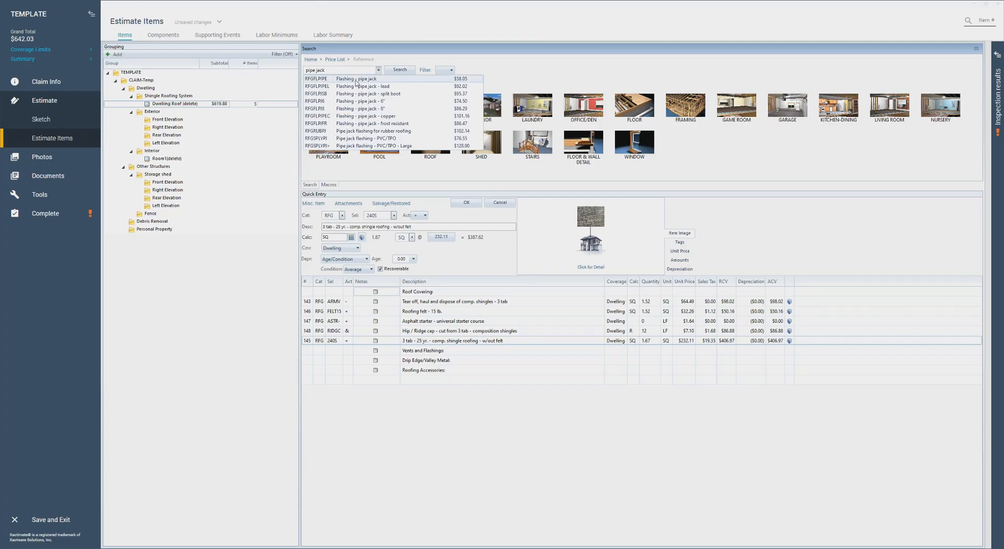
click(355, 81)
Add the "Drip edge" item and the roofing (RFG) "Digital satellite system - Detach & reset" item above the shingle replacement line
click(352, 73)
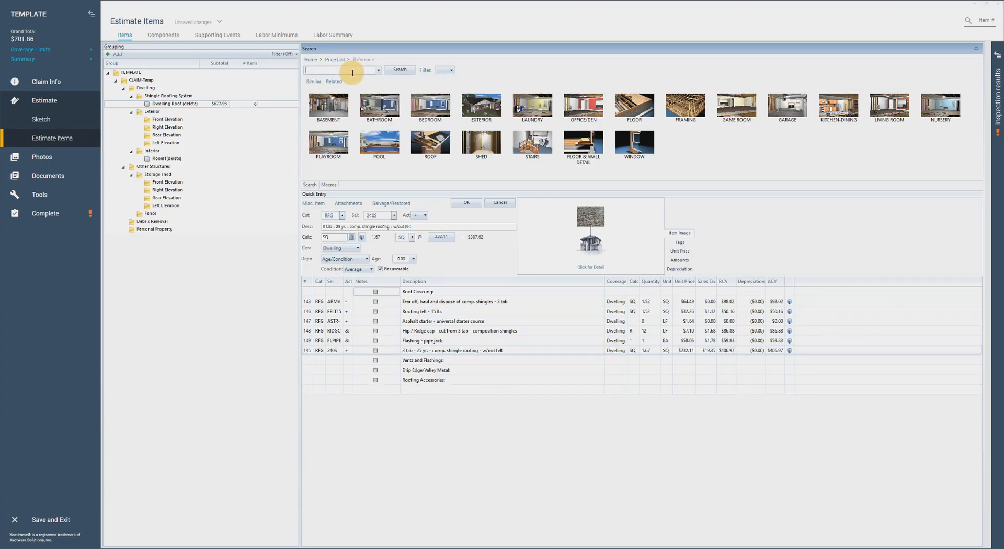
text(drip edge)
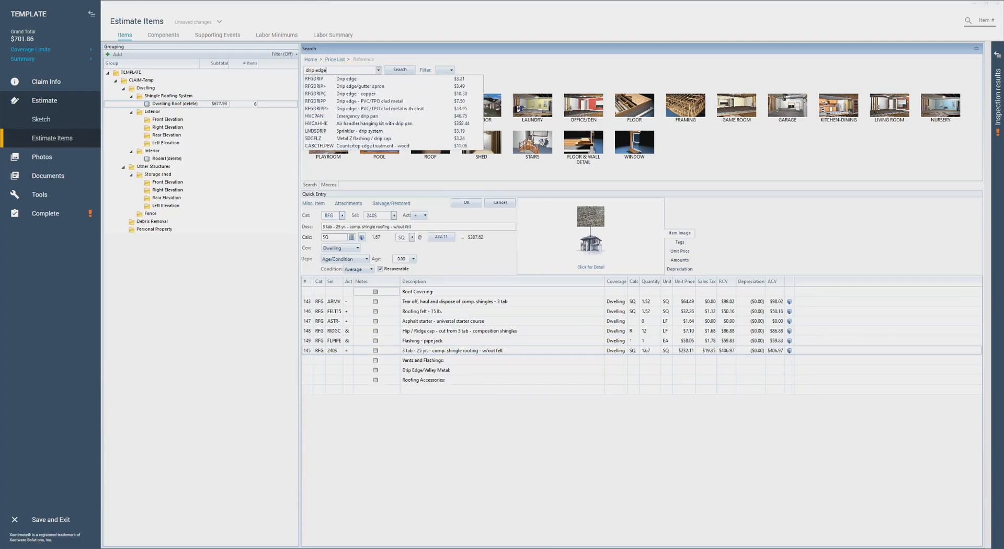
click(356, 79)
click(355, 73)
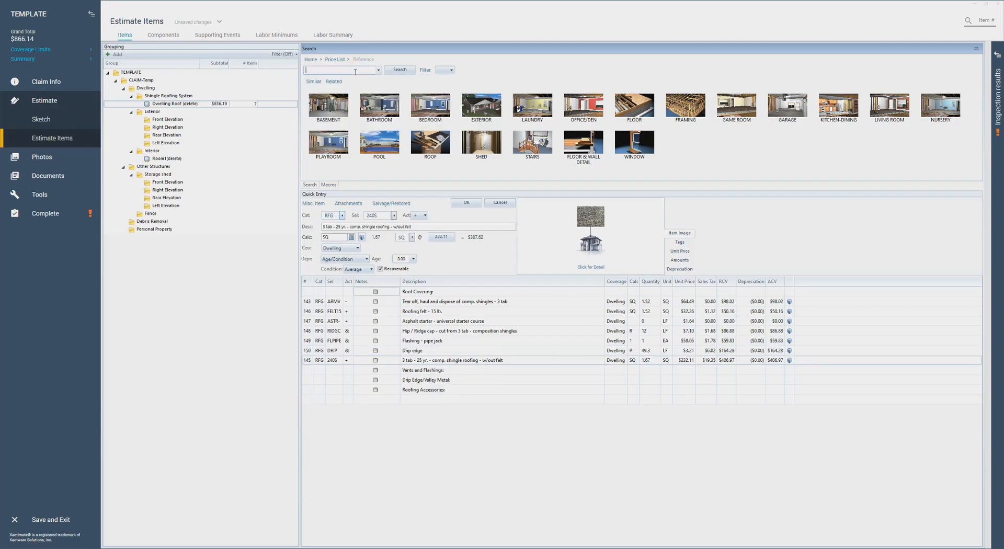
text(rem reset ste)
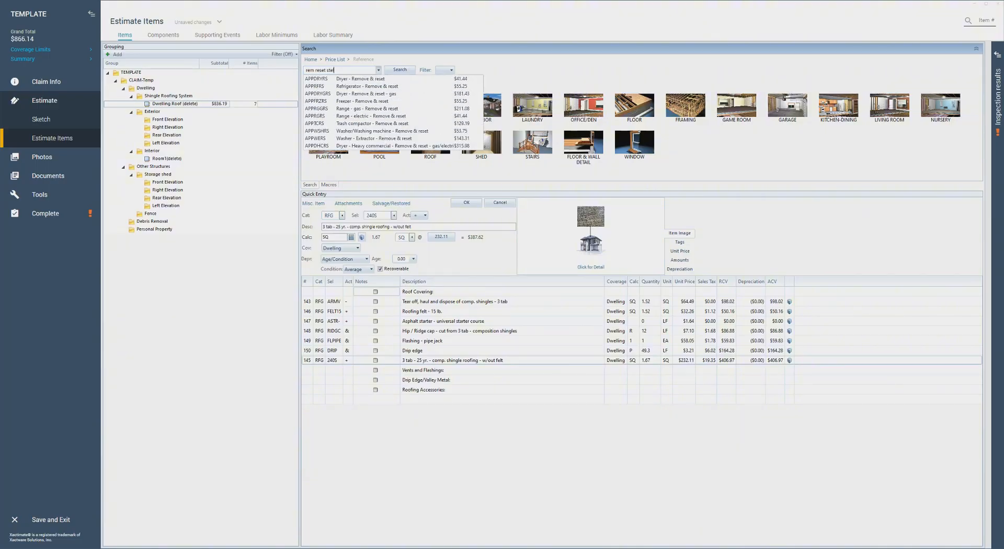
key(BackSpace)
key(BackSpace)
text(atell)
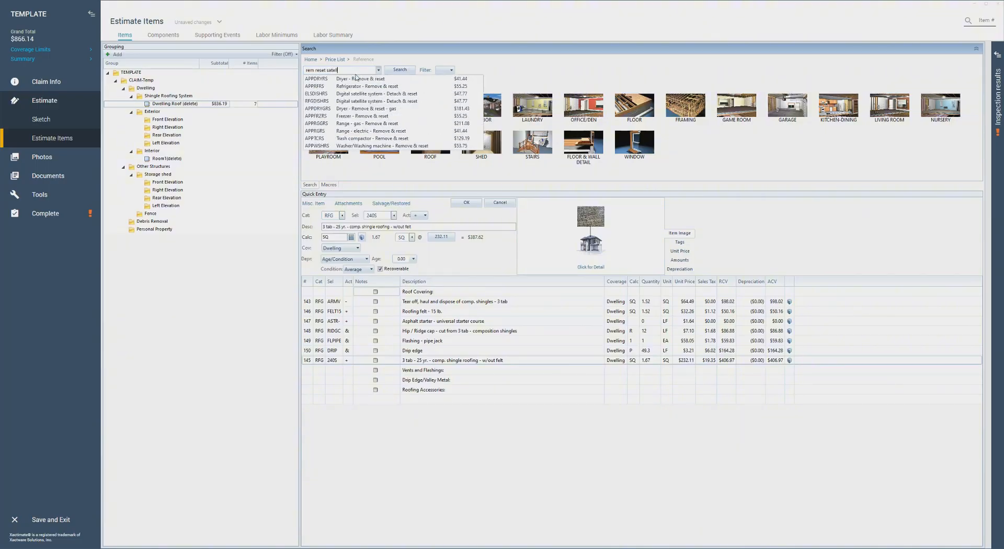
click(366, 101)
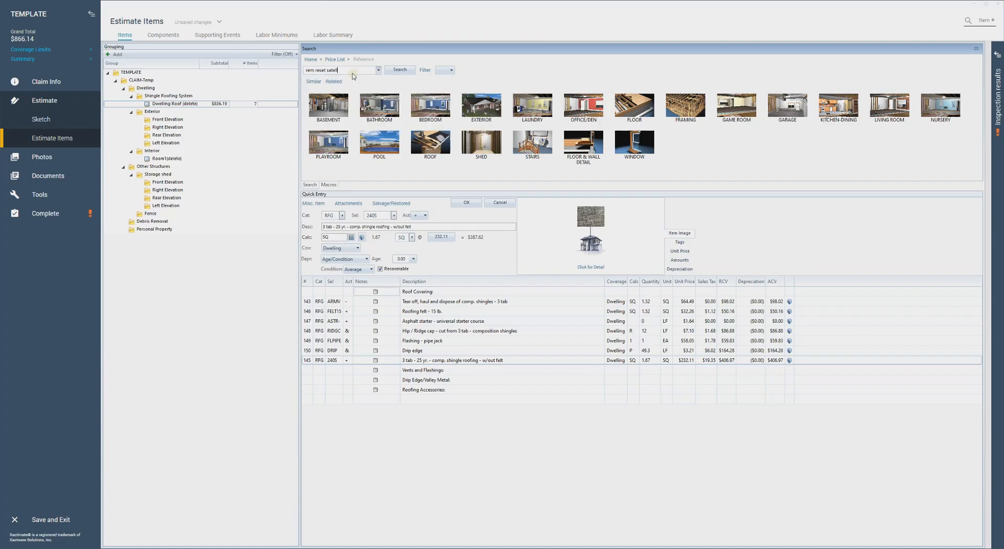
Add the "Roof vent - turtle type - Metal" and "Roof vent - turbine type" items above the shingle replacement line
click(351, 70)
text(turtle vent)
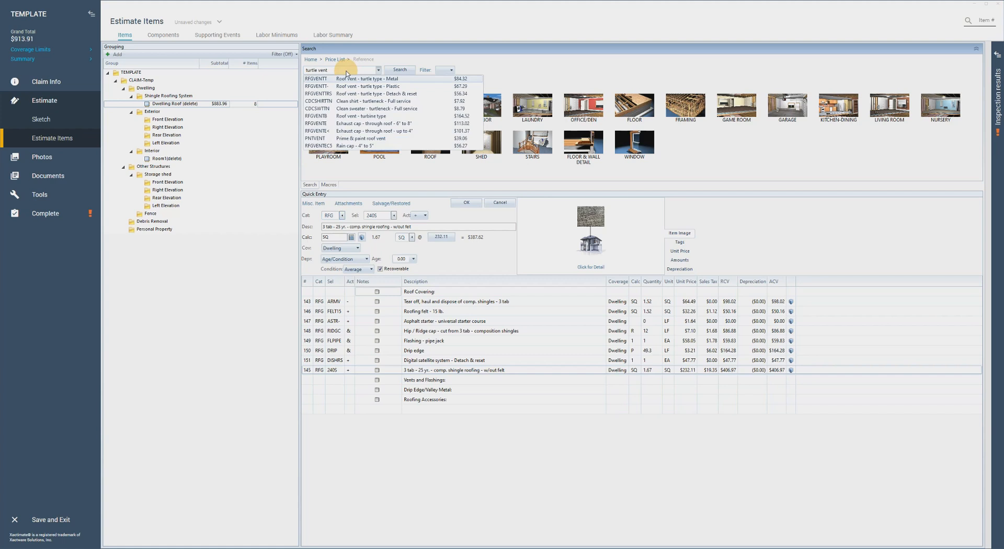
click(346, 79)
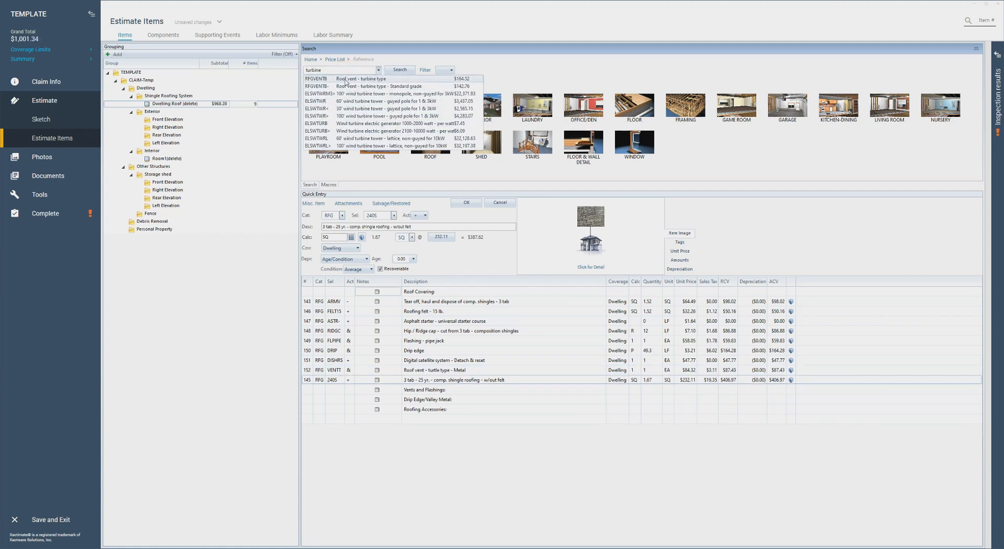
click(345, 78)
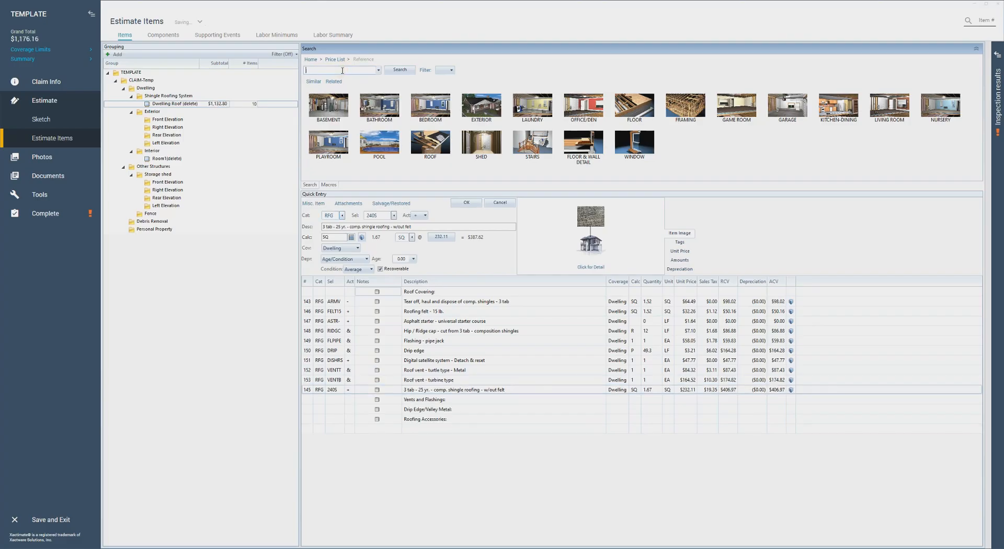
Add the "Continuous ridge vent - shingle-over style" and "Power attic vent cover only - metal" (RFGPAVC) items above the shingle replacement line
text(ridge vent)
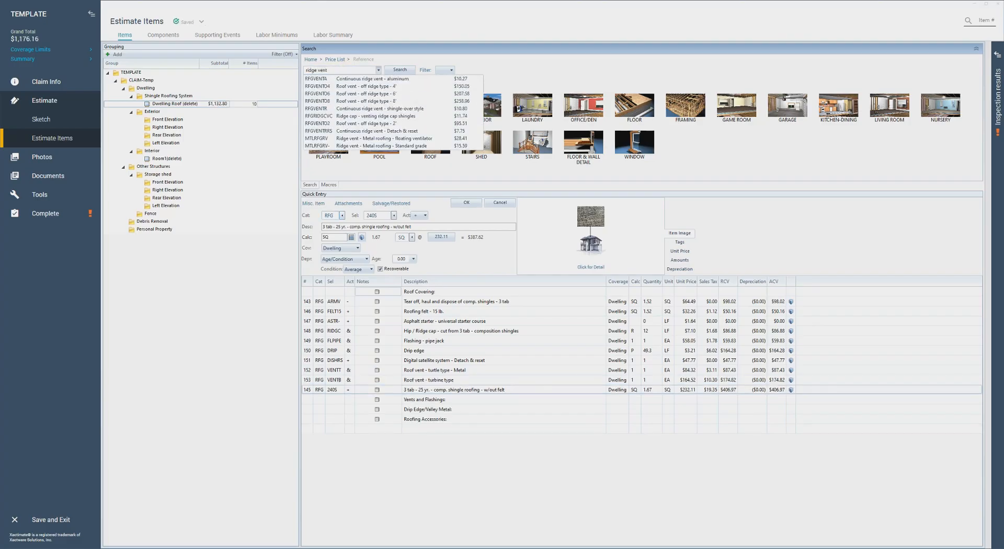
click(378, 108)
click(347, 70)
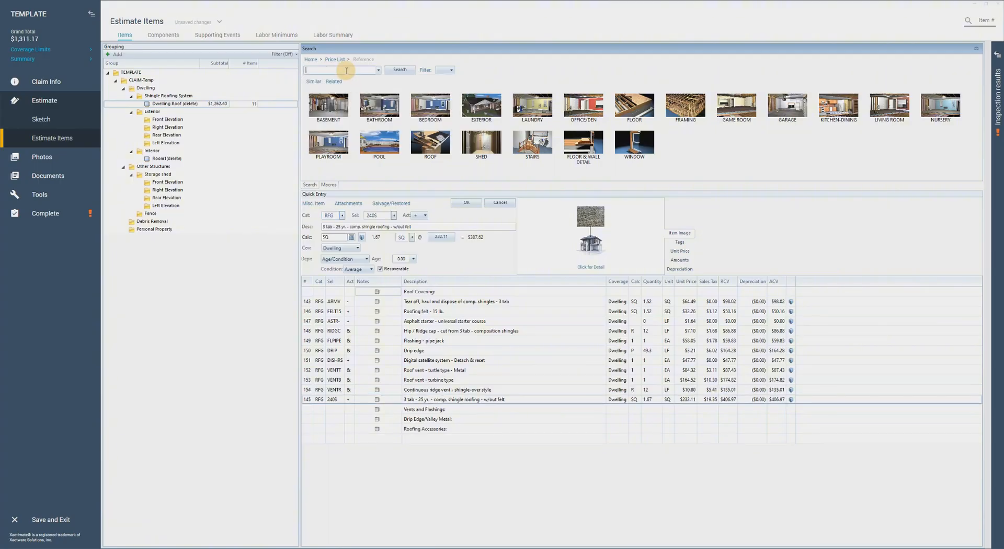
text(rfgpavc)
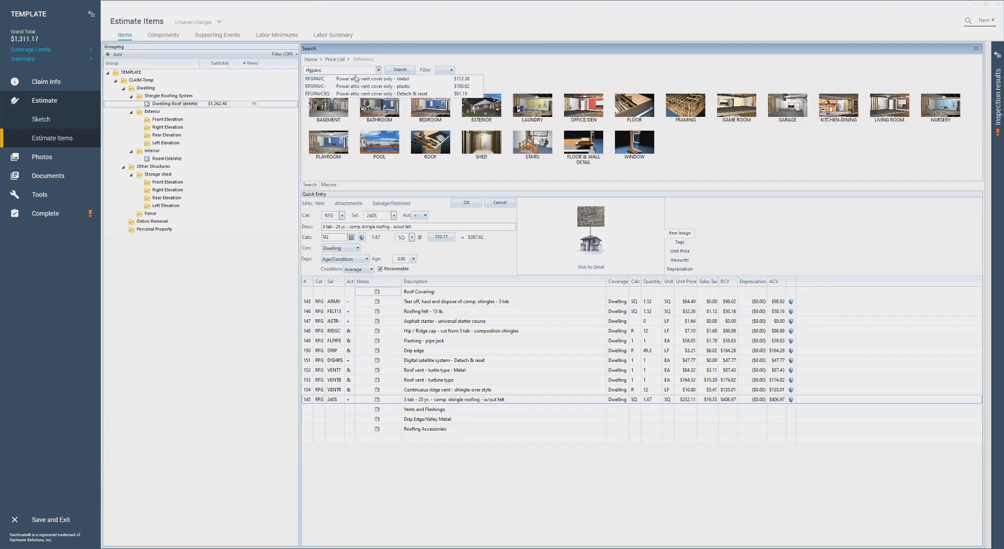
click(363, 79)
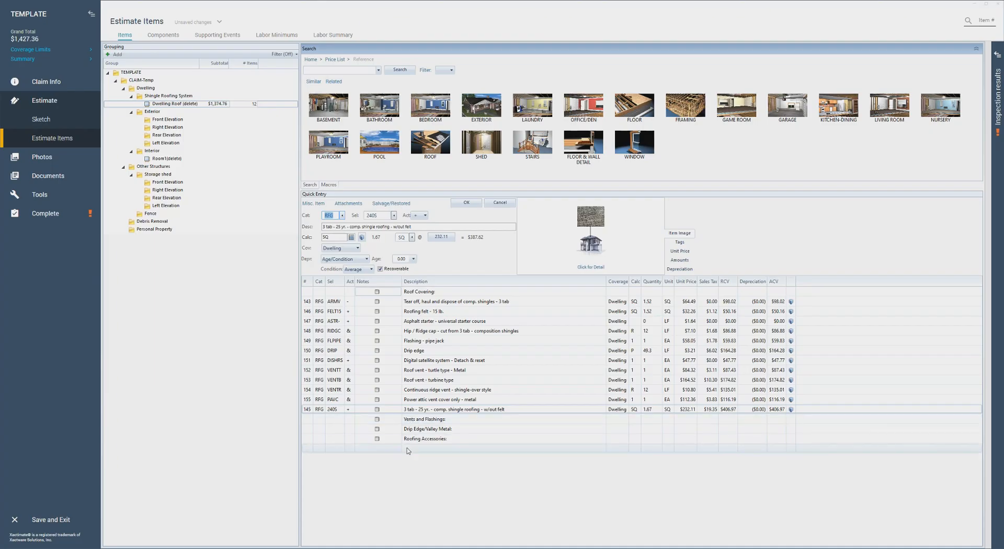
Reorder the list so shingles follow the ridge cap, drip edge sits under Drip Edge/Valley Metal, pipe jack and vents under Vents and Flashings, satellite under Roofing Accessories
click(388, 419)
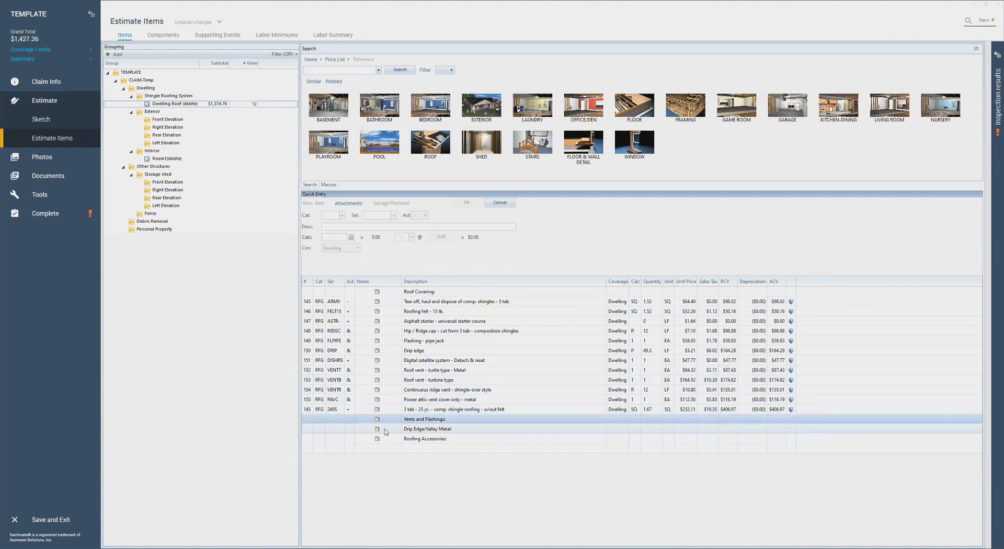
drag(385, 432, 383, 350)
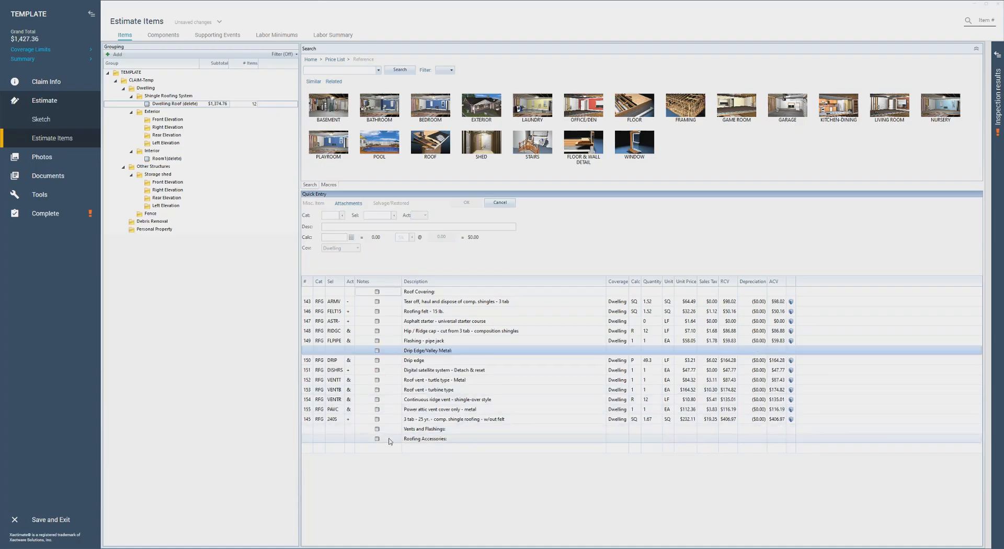
click(389, 344)
drag(389, 351, 392, 398)
mouse_move(392, 420)
mouse_down()
mouse_move(391, 411)
mouse_move(394, 430)
mouse_move(392, 338)
mouse_move(392, 401)
mouse_up()
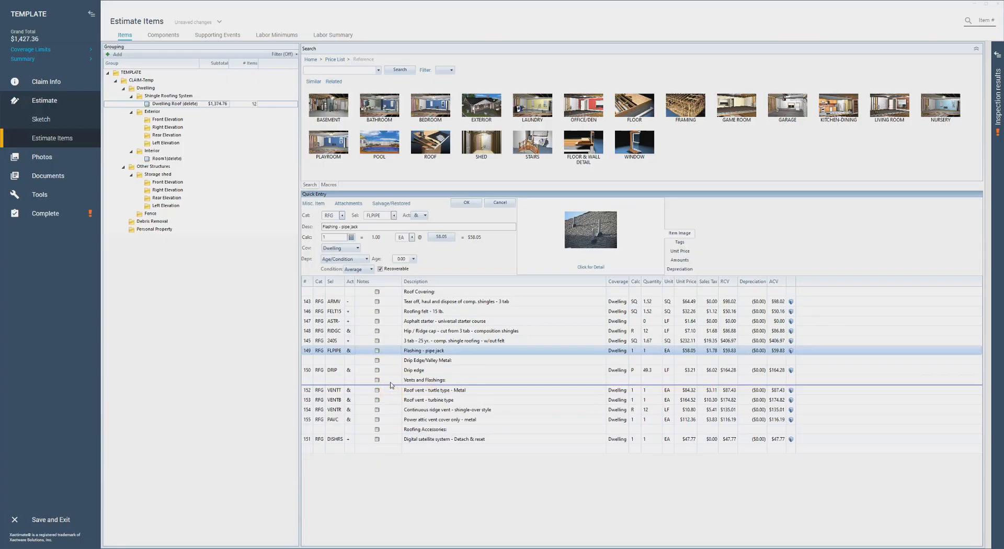
Check the Roof Covering lines and change the hip / ridge cap line's action to + (replace only)
click(382, 302)
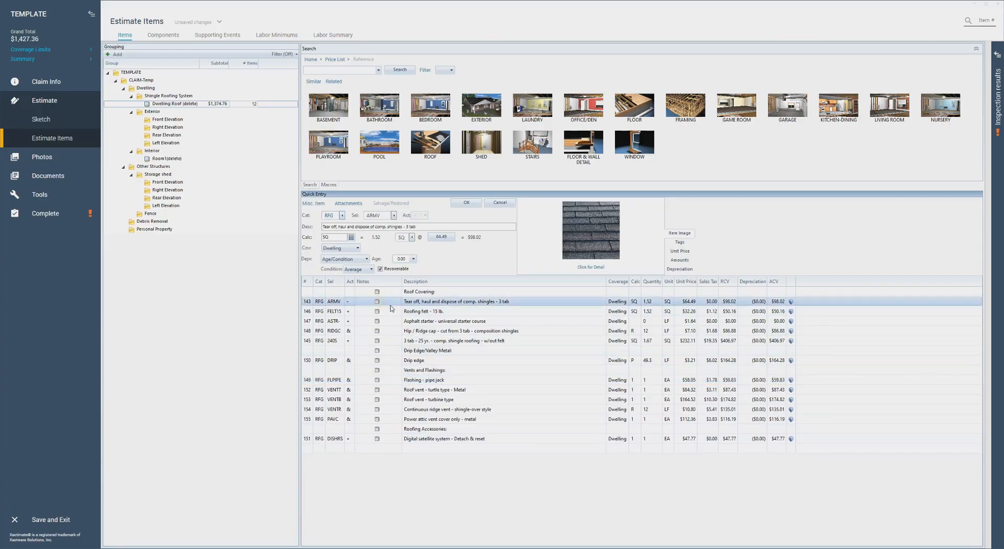
click(392, 311)
click(396, 322)
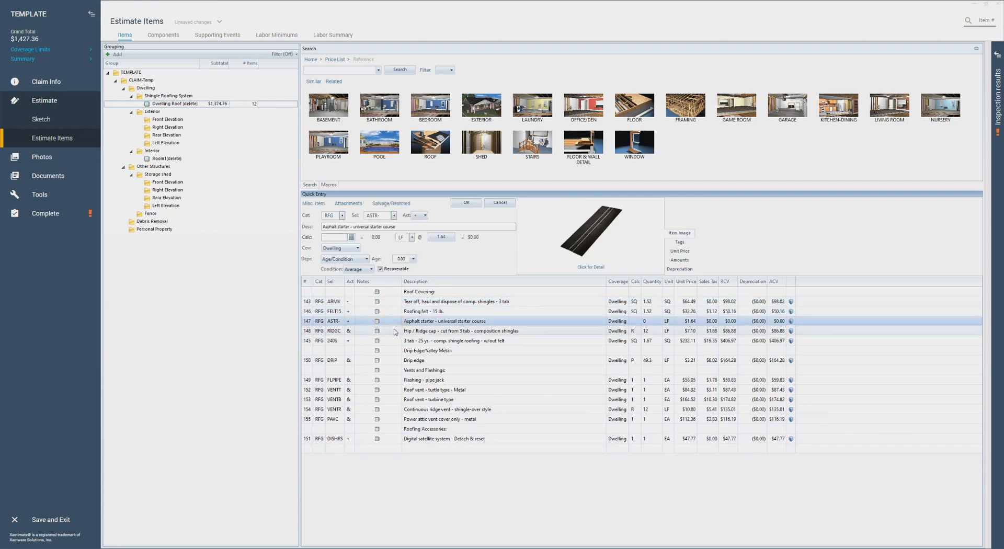
click(396, 330)
click(393, 341)
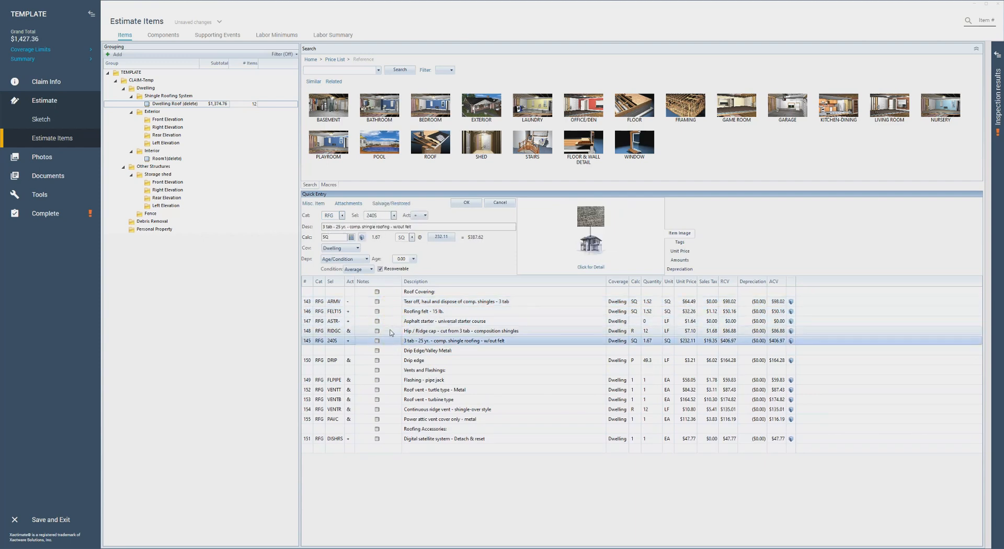
click(372, 331)
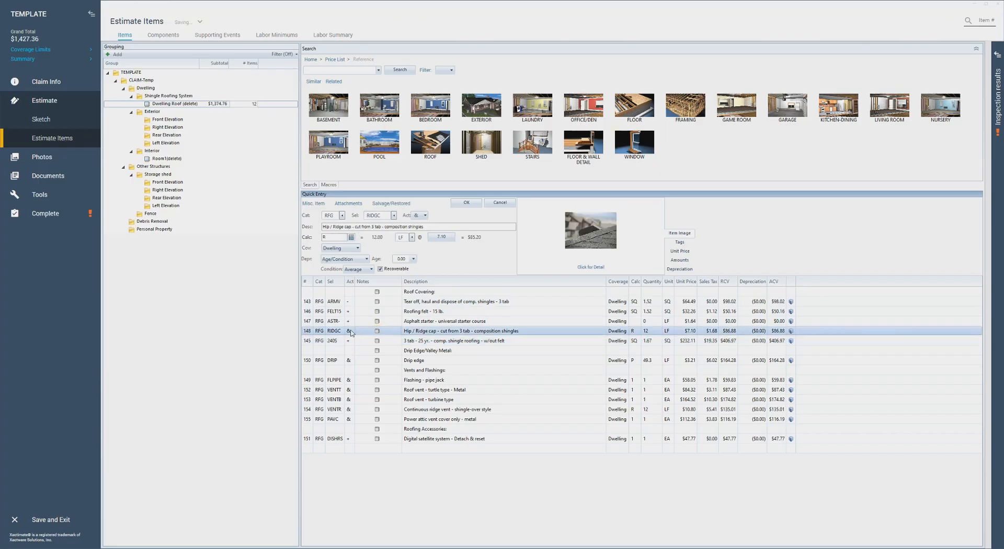
click(351, 331)
click(367, 342)
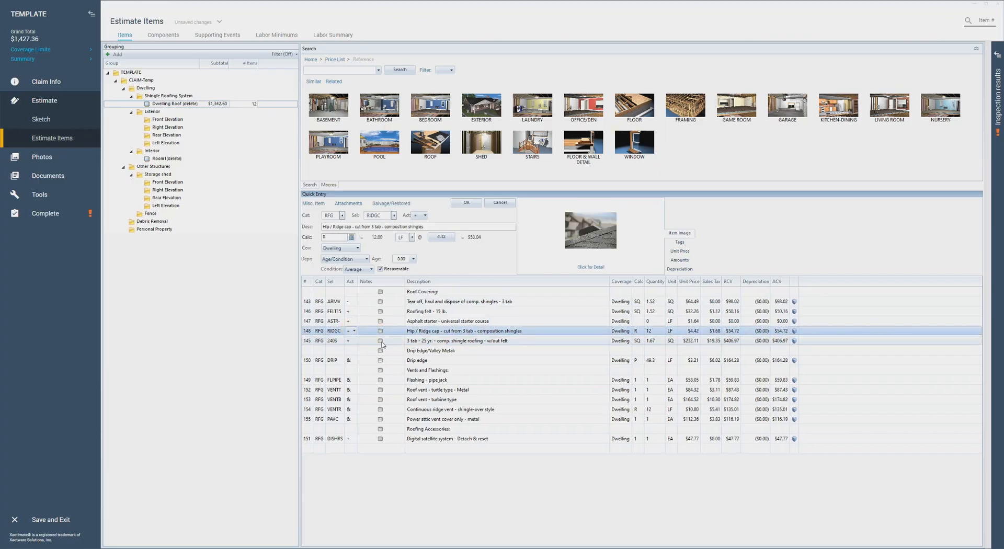
click(380, 330)
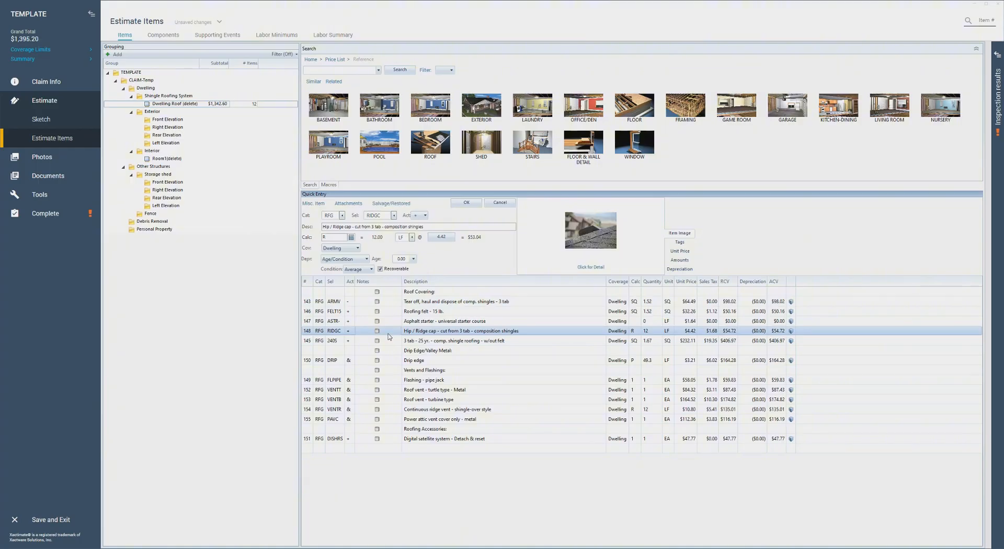
Set the calculation to P for the asphalt starter line and to SQ*1.1 for the 3 tab shingle replacement line
click(635, 322)
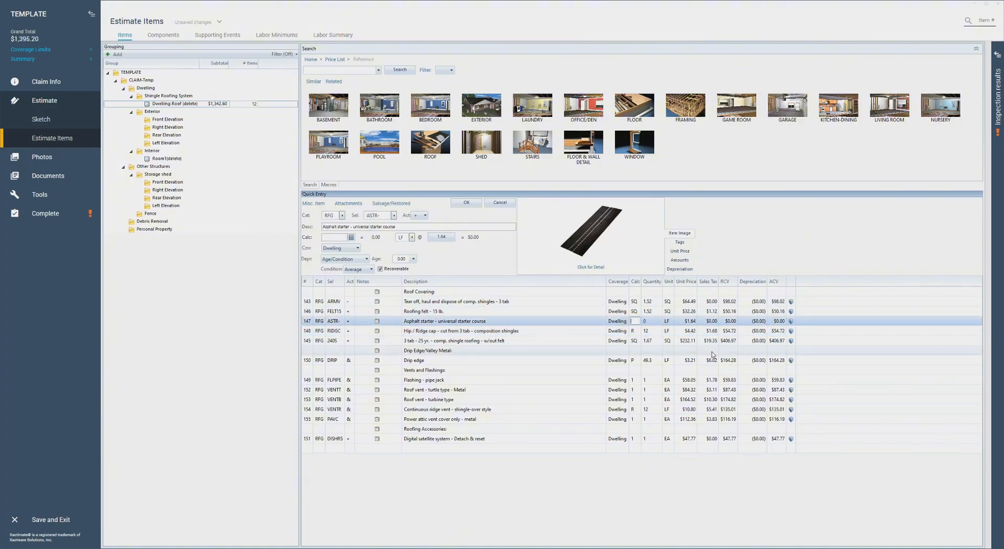
text(P)
click(884, 345)
double_click(637, 342)
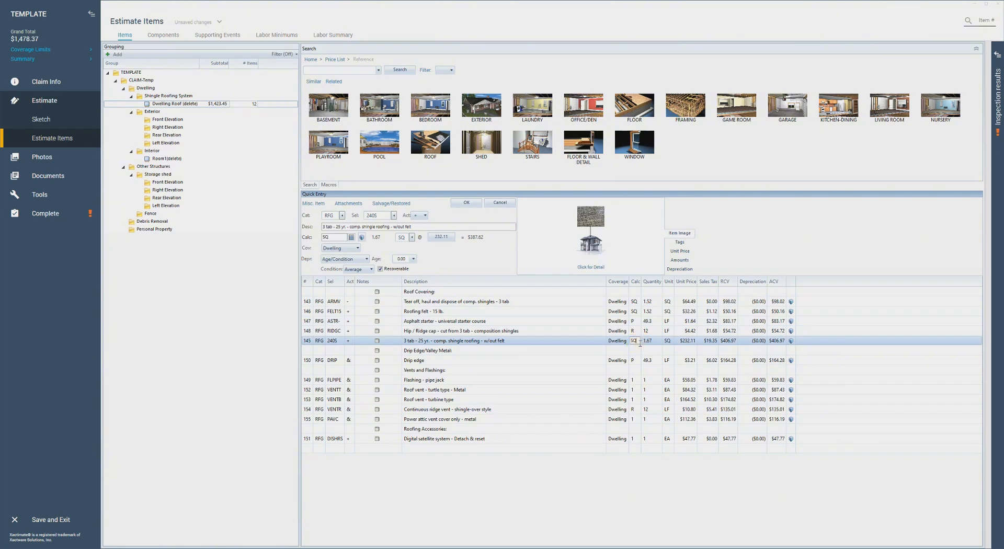
text(*1.1)
key(Return)
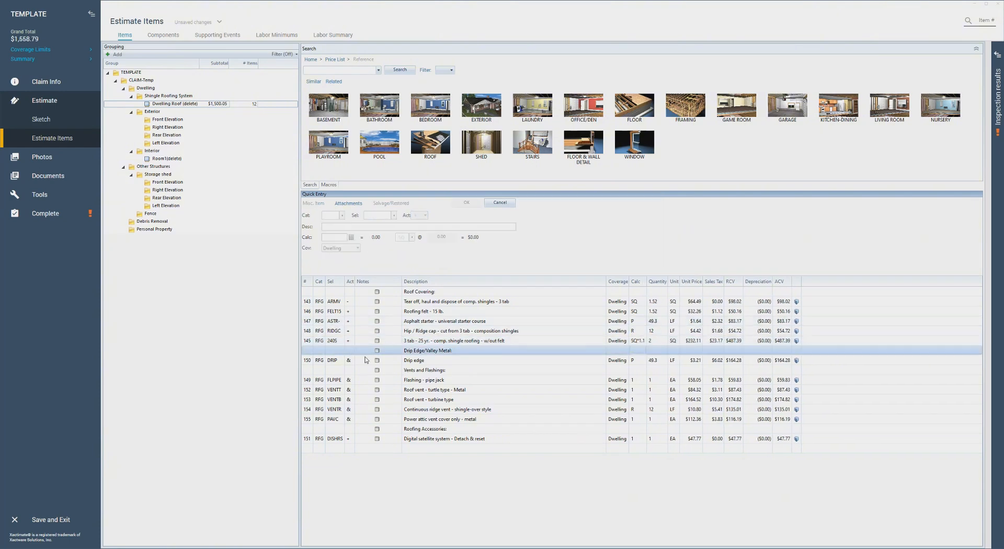
Review the line items under the Drip Edge/Valley Metal, Vents and Flashings and Roofing Accessories headings
click(382, 360)
click(390, 373)
click(387, 391)
click(386, 400)
click(382, 429)
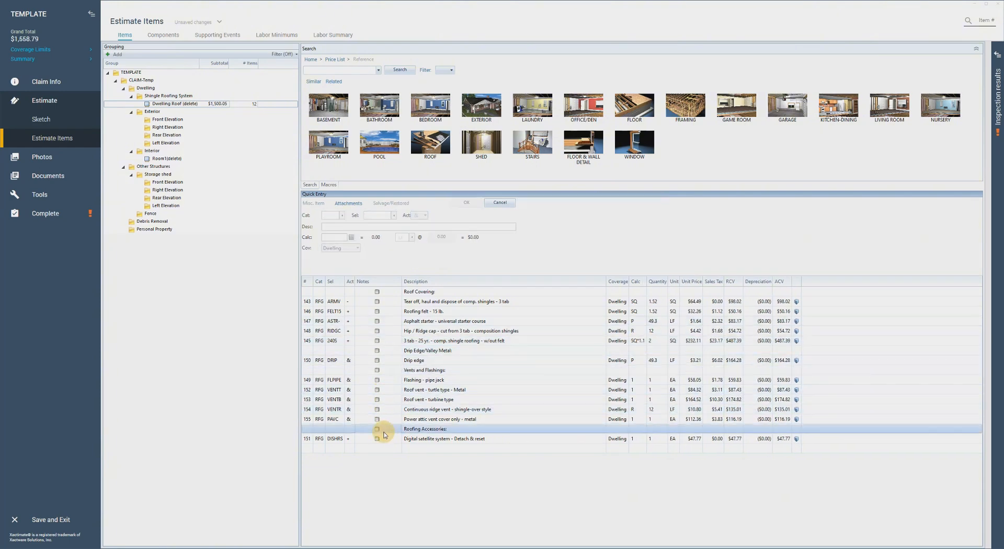
click(390, 400)
click(393, 431)
click(394, 439)
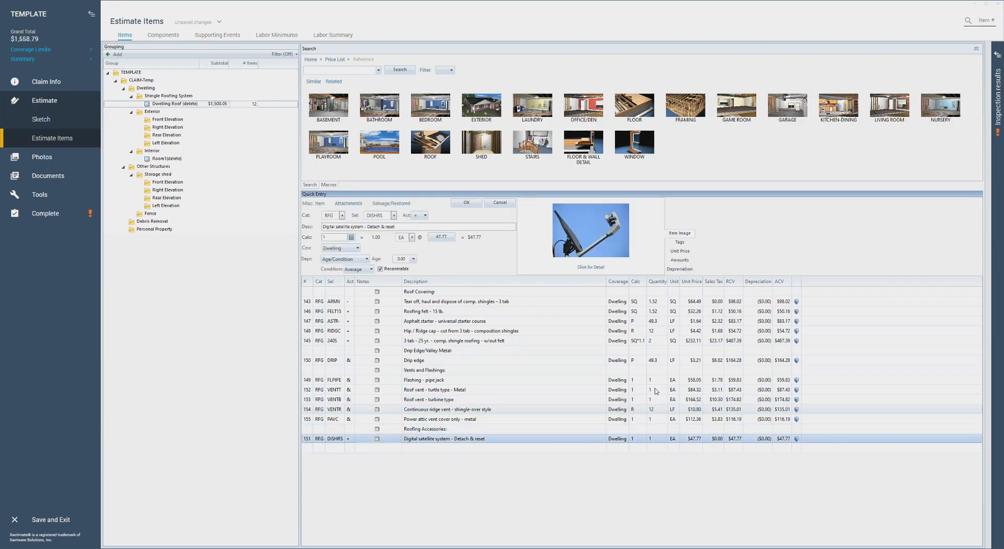
Save all lines from the Roof Covering note through the satellite line as macro GAIG25YEAR, described as 25 Year Roof - Great American
click(387, 293)
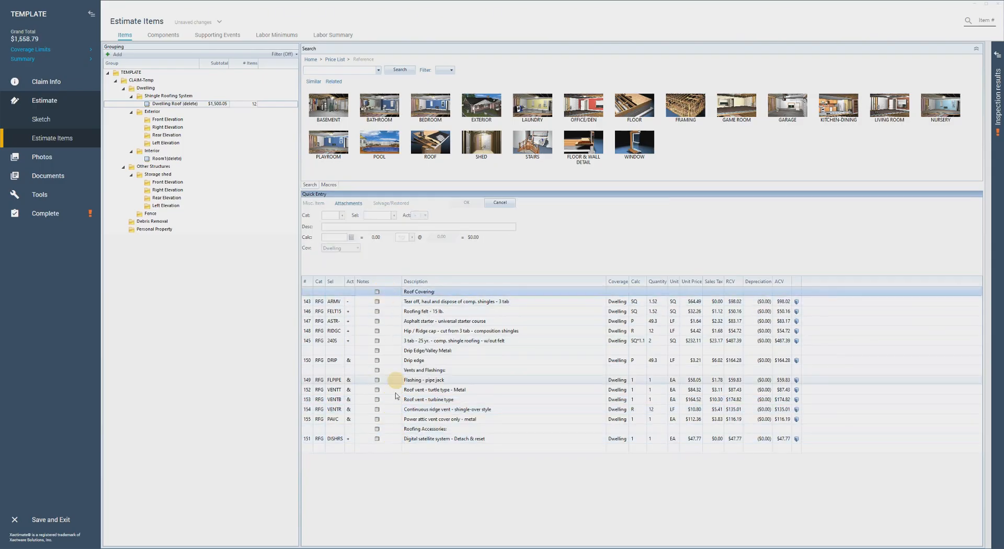
shift+click(387, 439)
click(385, 291)
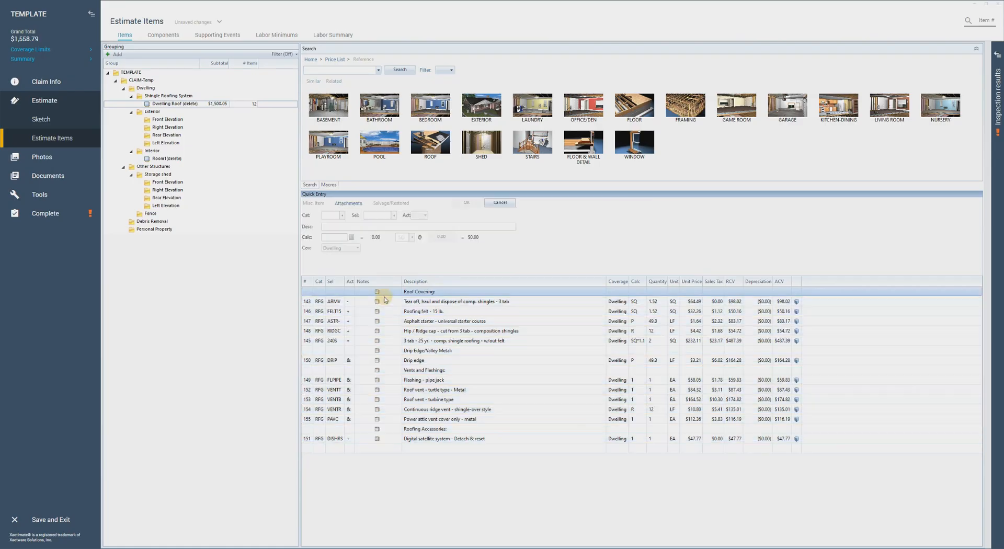
shift+click(382, 442)
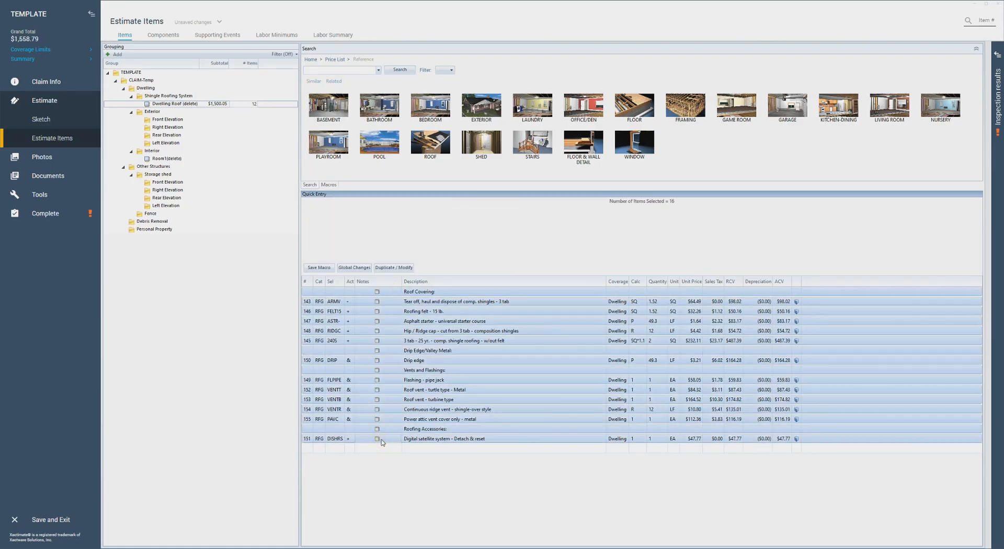
right_click(382, 442)
mouse_move(423, 409)
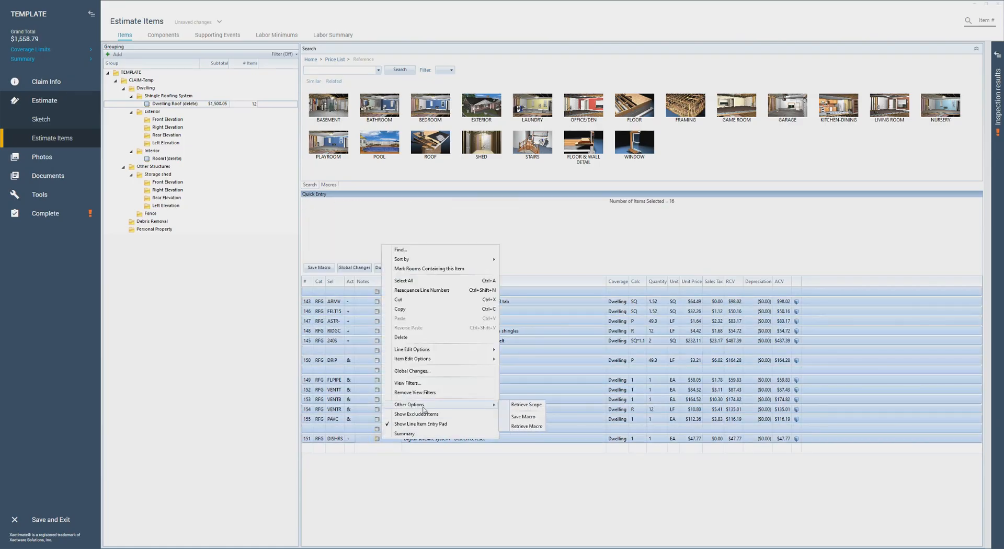
click(524, 417)
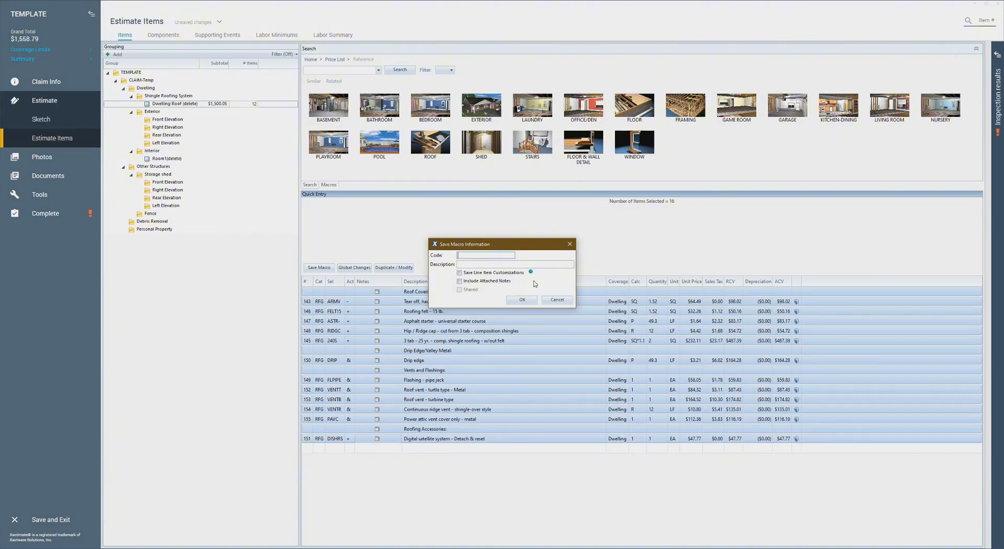
text(GAIG25YEAR)
click(498, 264)
text(25 Year Roof -0)
text( Great Am)
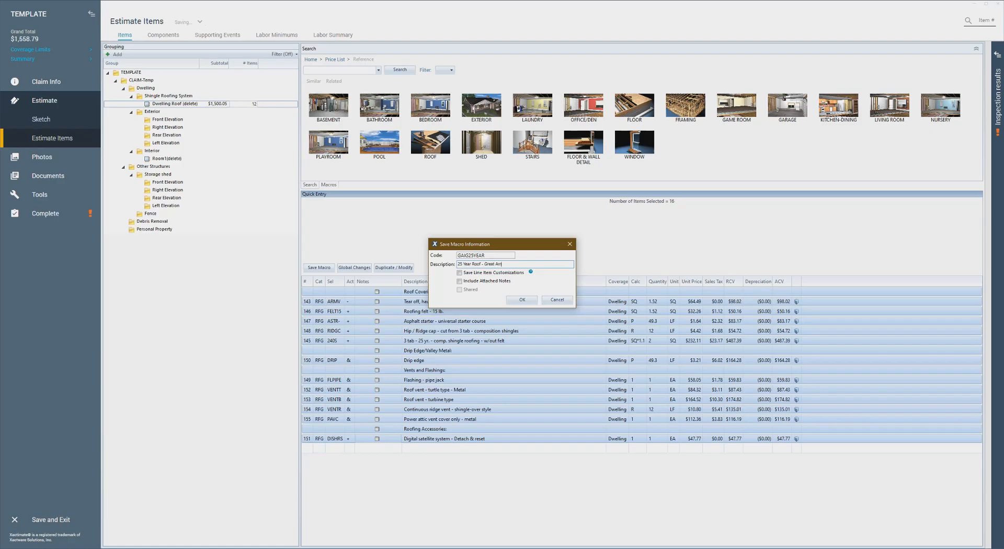
text(erican)
click(524, 302)
click(522, 302)
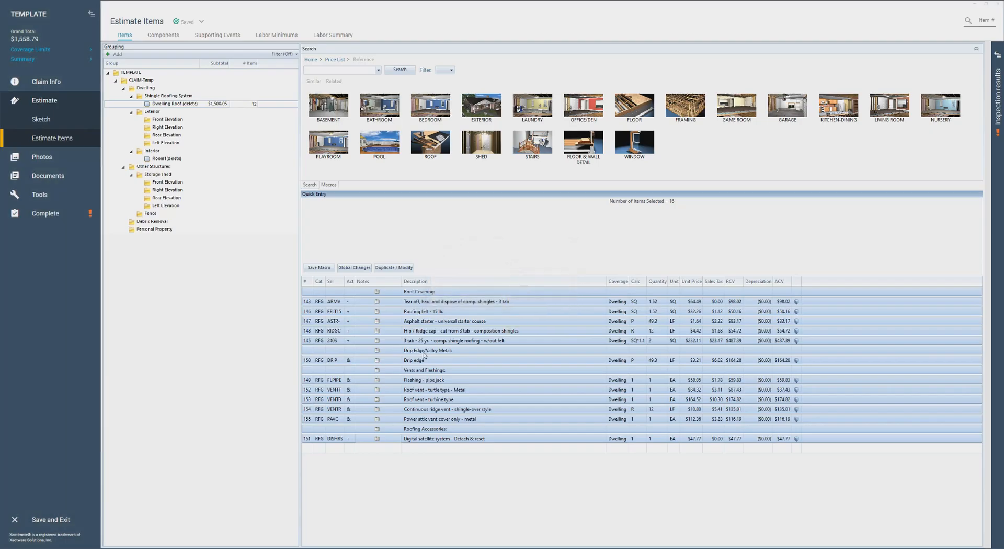
Search the saved macros for gaig and select the GAIG25YEAR macro
click(329, 185)
double_click(350, 63)
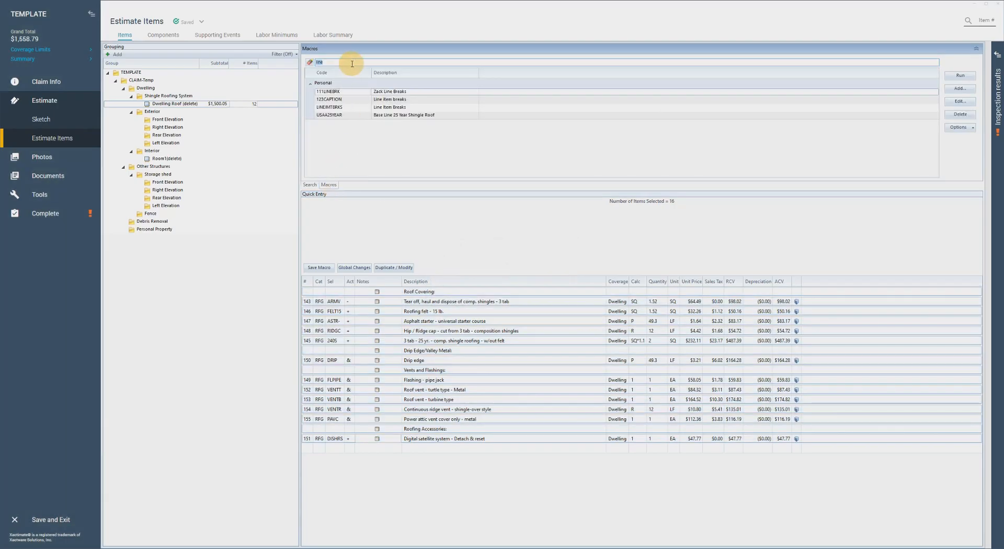
text(gaig)
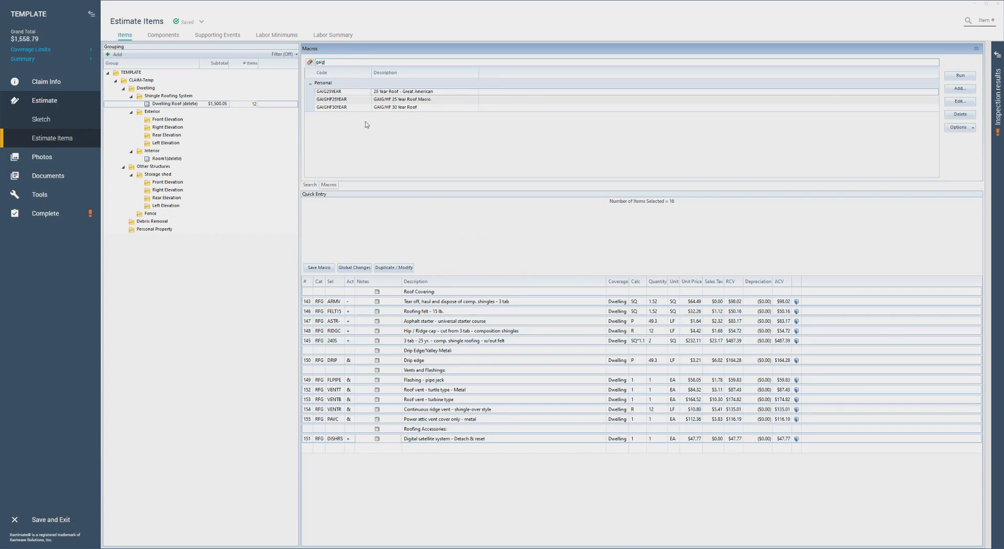
click(403, 97)
click(403, 93)
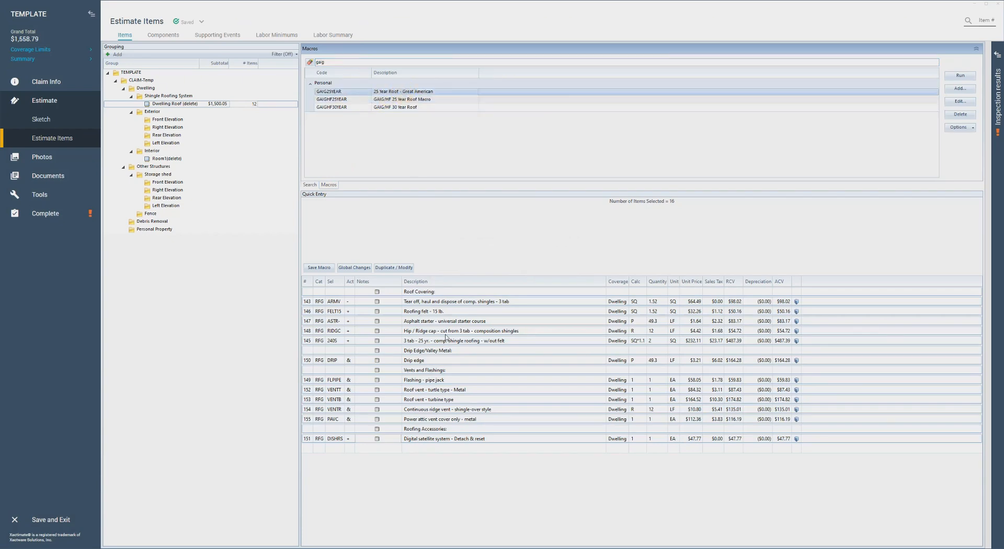
Delete every line item and heading note from Dwelling Roof (delete) and rebuild the list by running the GAIG25YEAR macro
click(389, 293)
shift+click(388, 442)
key(Delete)
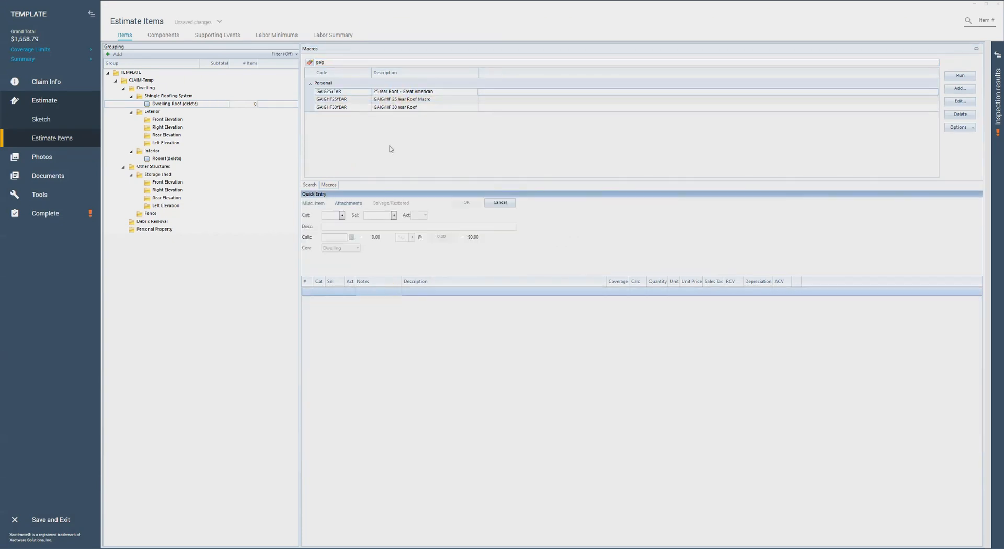
click(397, 106)
click(403, 99)
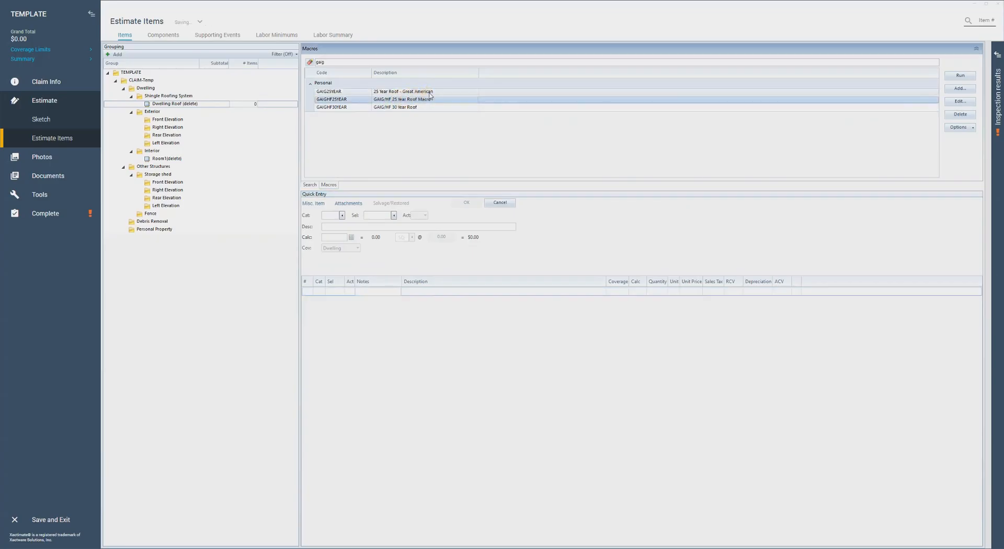
double_click(430, 92)
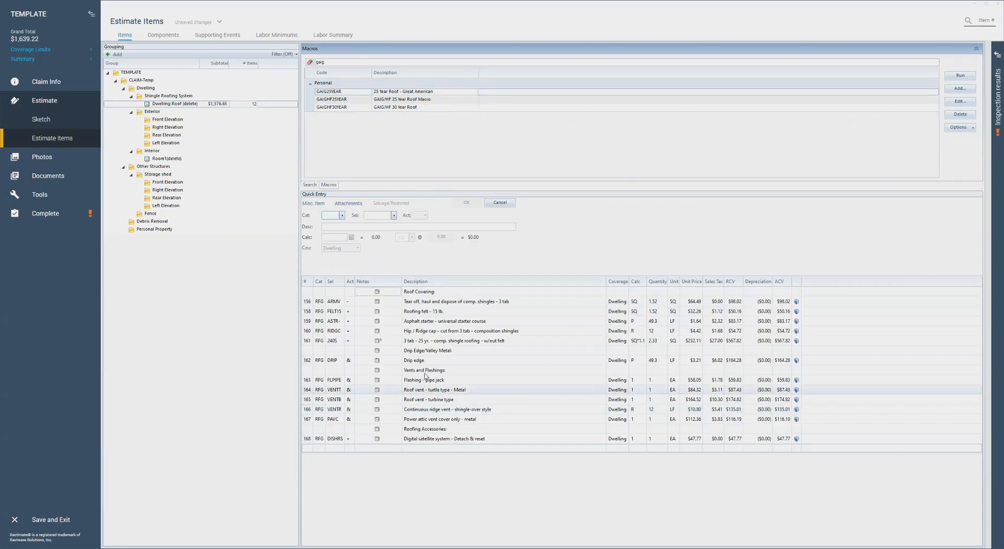
Check the roof lines inserted by the macro and browse the complete macro list with the search filter cleared
click(388, 300)
click(385, 340)
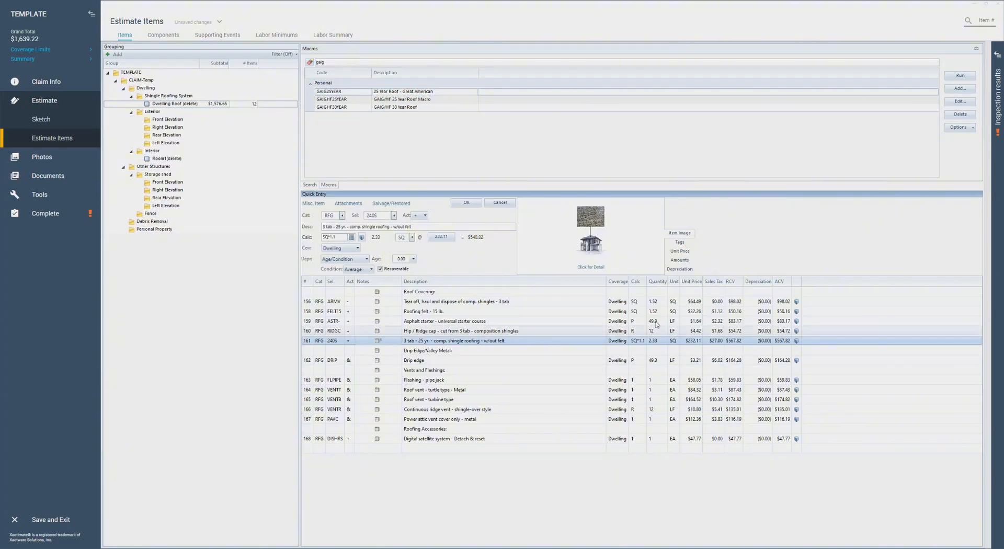
click(386, 381)
click(389, 400)
click(392, 439)
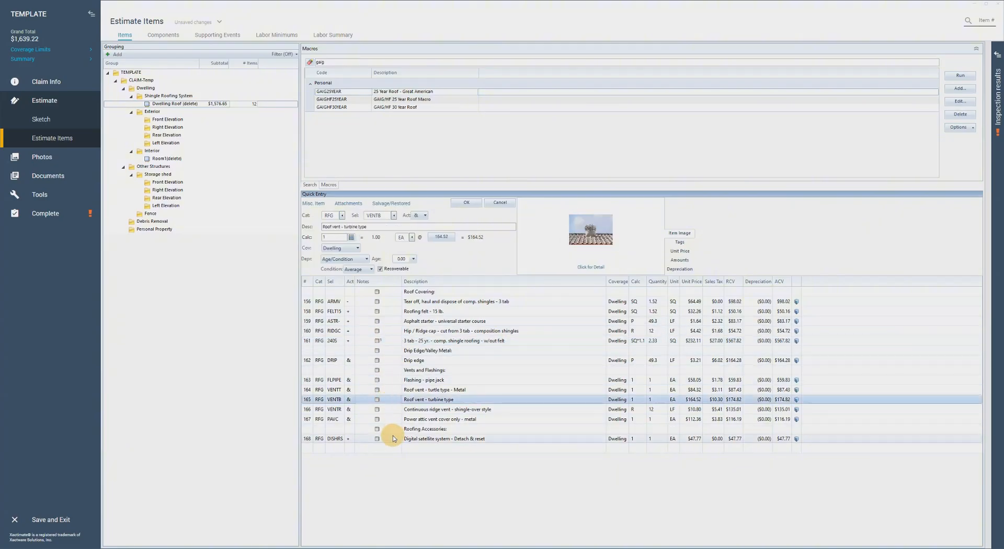
click(310, 62)
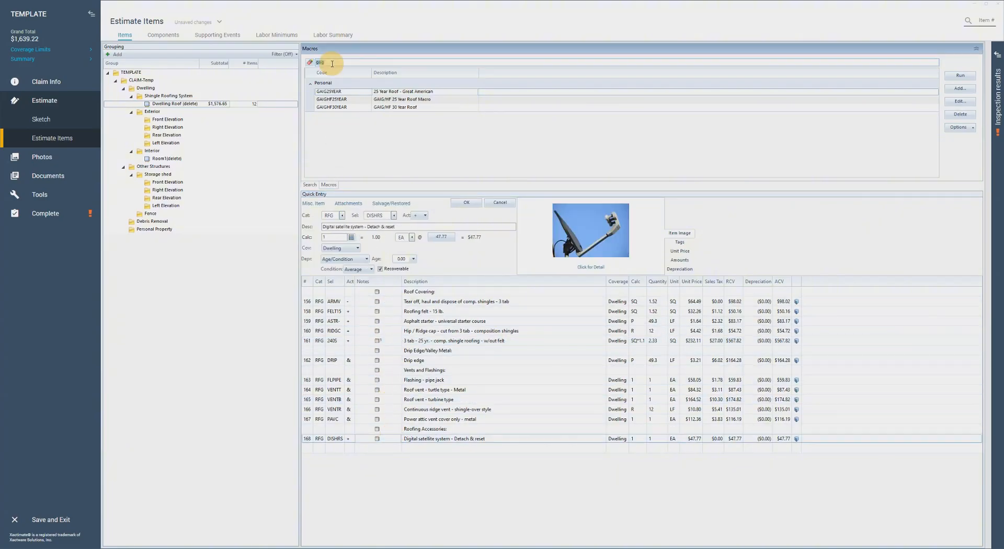
scroll(464, 149, down, 15)
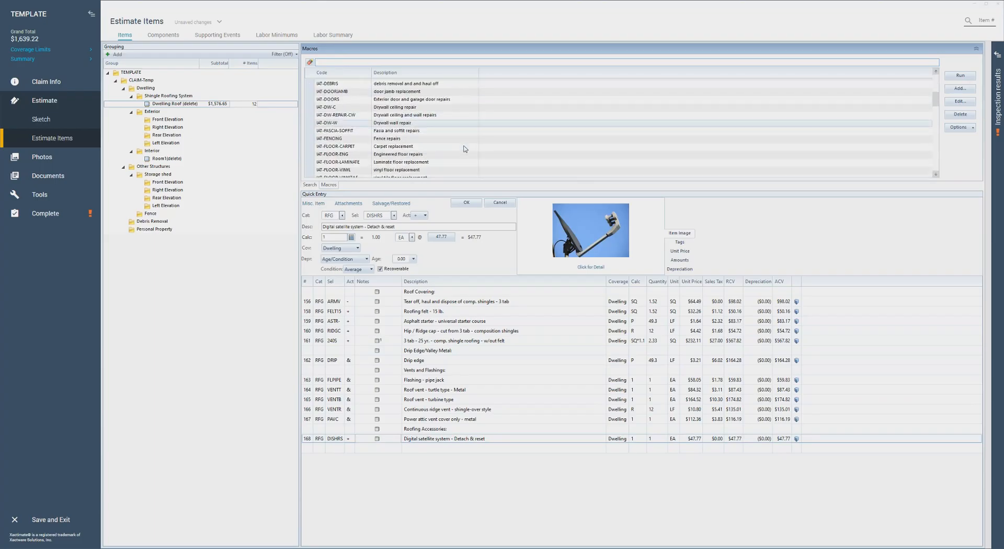
scroll(466, 148, down, 5)
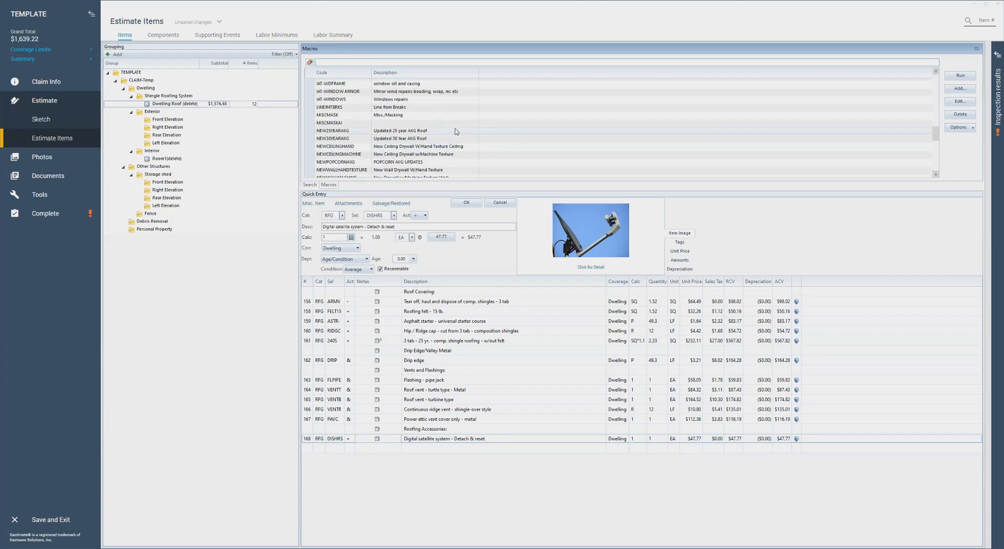
scroll(465, 146, down, 4)
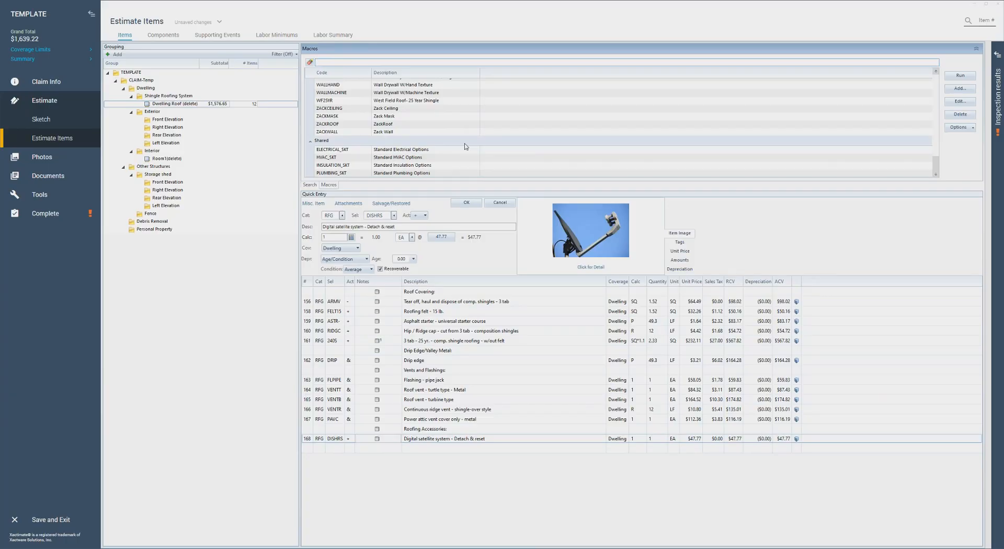
scroll(466, 147, up, 5)
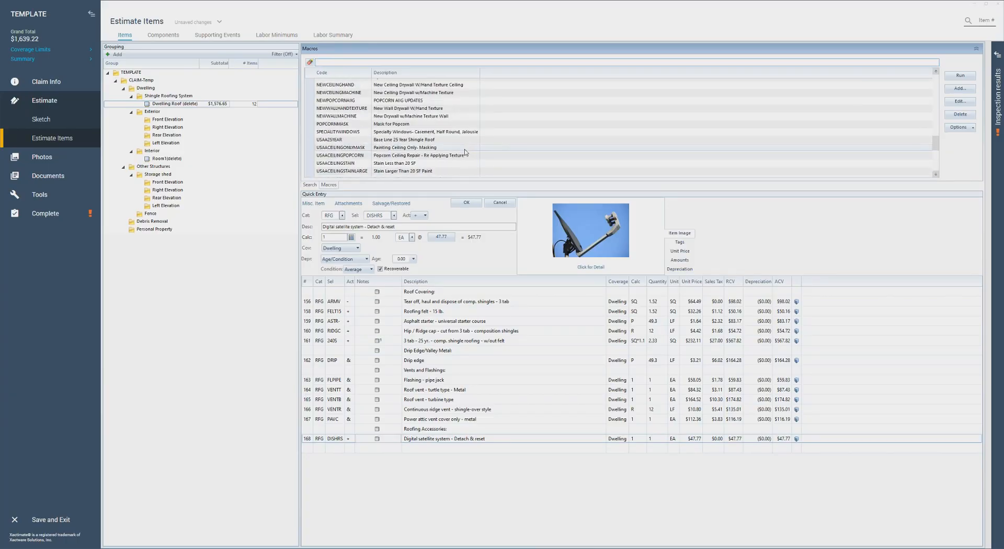
Delete all lines from the Roof Covering note through the satellite line in Dwelling Roof (delete)
click(392, 291)
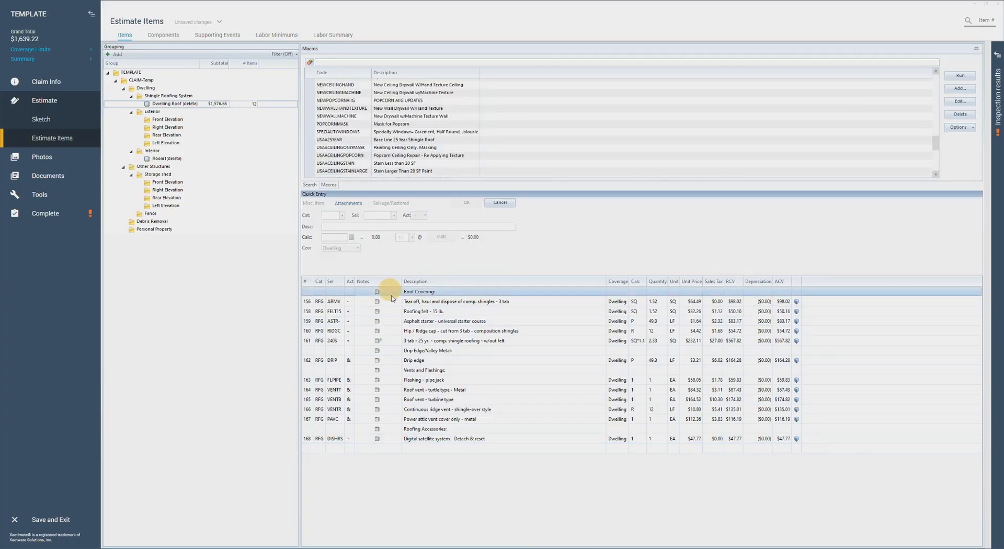
shift+click(396, 442)
key(Delete)
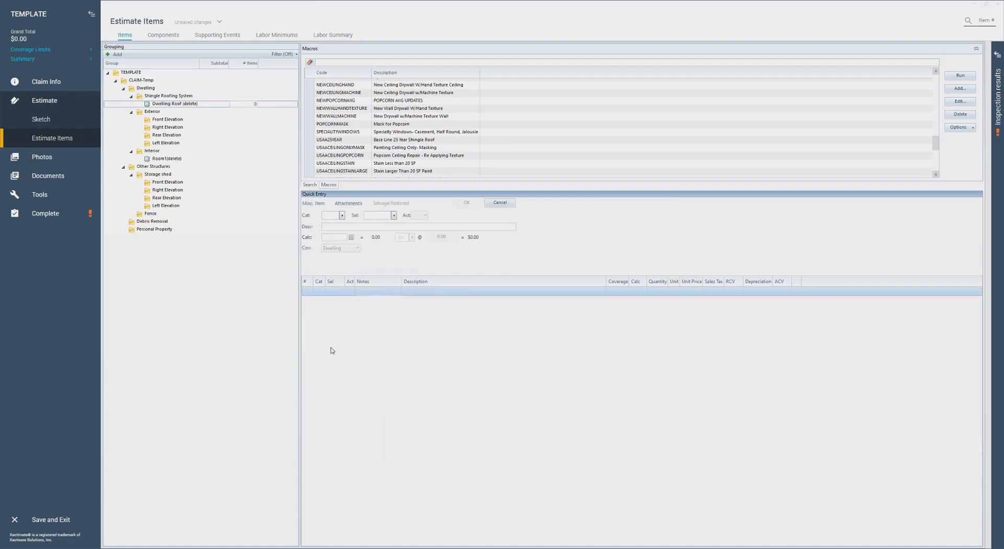
Search the macros for ceiling and run the last one listed in Room1(delete) to insert its Ceiling line items
click(203, 159)
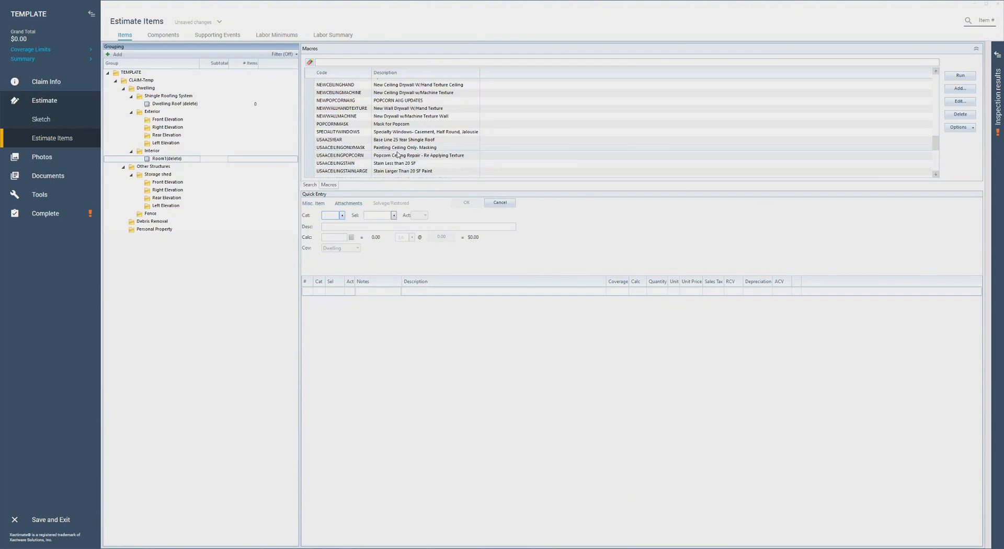
scroll(397, 155, up, 3)
scroll(400, 155, up, 5)
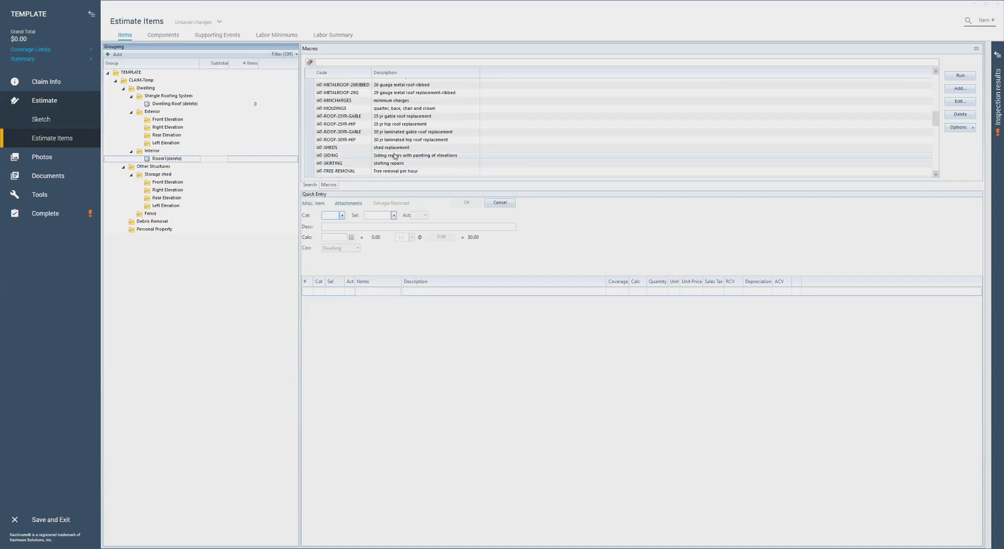
click(368, 63)
text(ceiling)
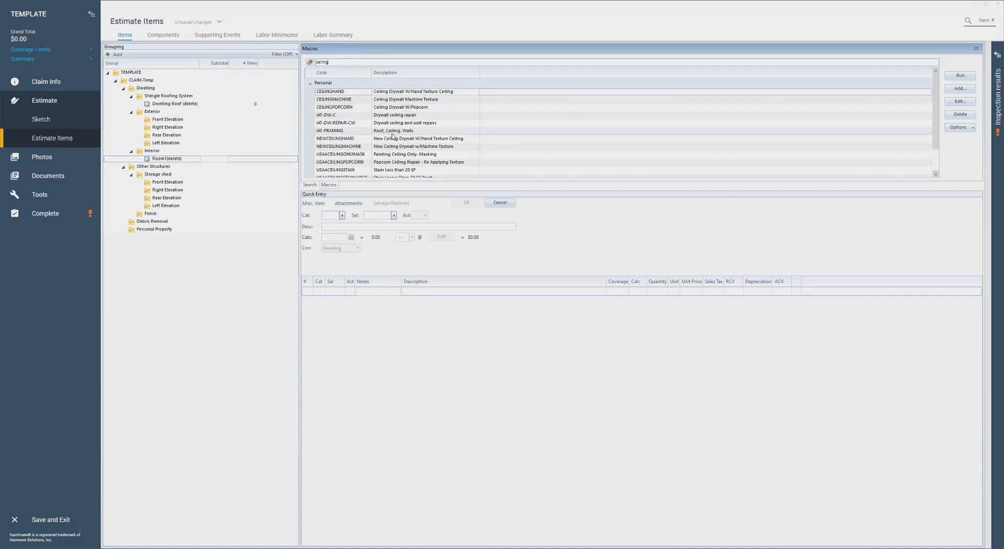
scroll(394, 137, down, 3)
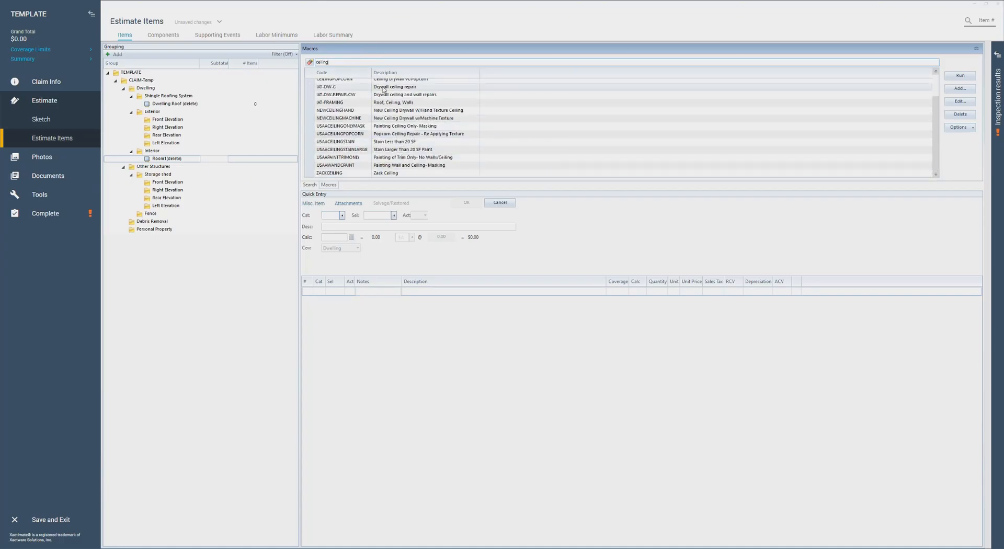
double_click(399, 173)
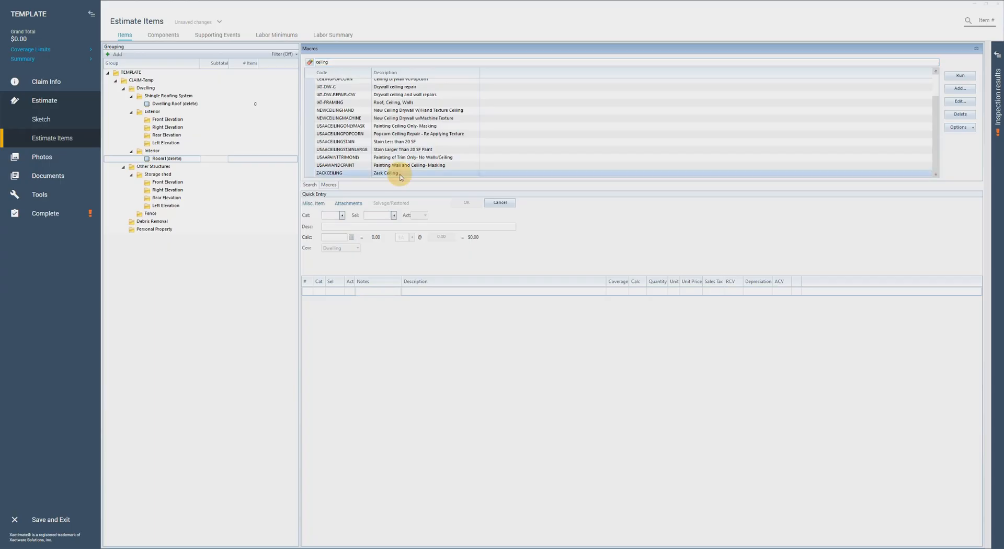
Search the macros for wall, run the last one listed in Room1(delete), and allow each duplicate item it brings in
click(363, 62)
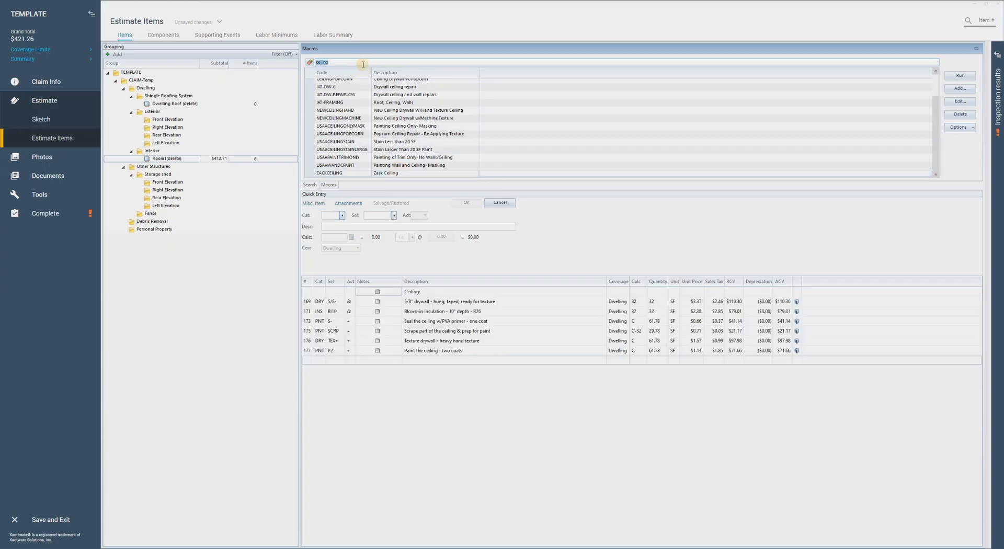
text(wall)
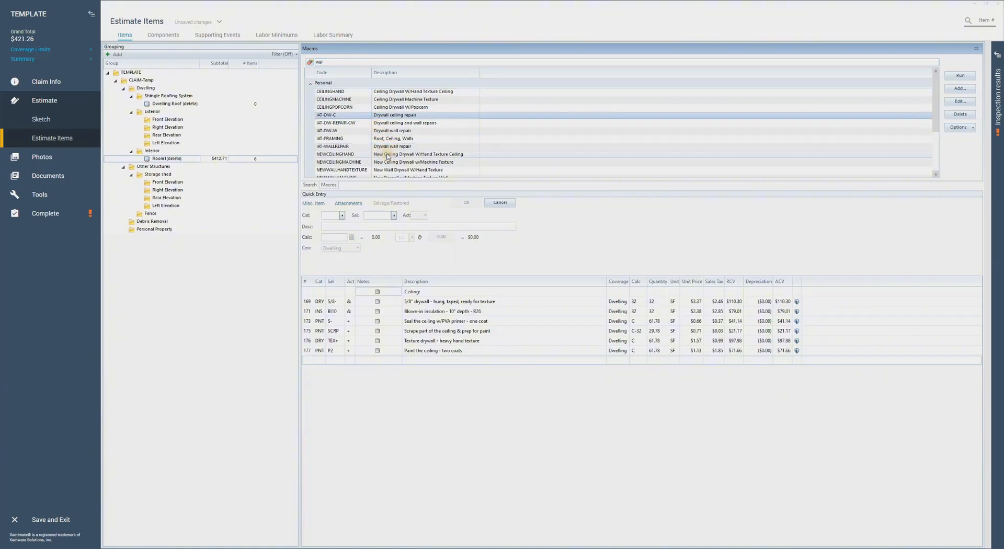
scroll(379, 131, down, 3)
click(387, 173)
double_click(387, 173)
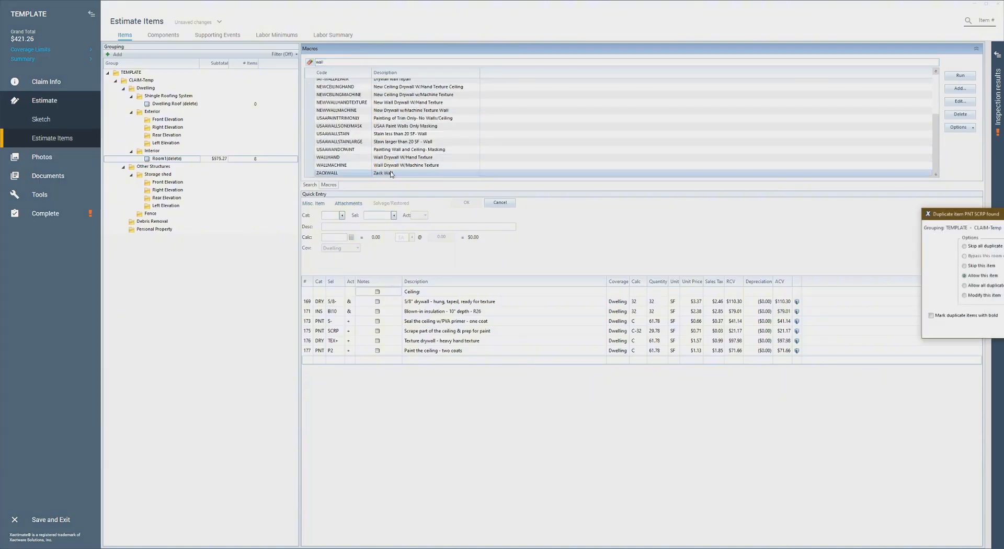
drag(972, 215, 689, 210)
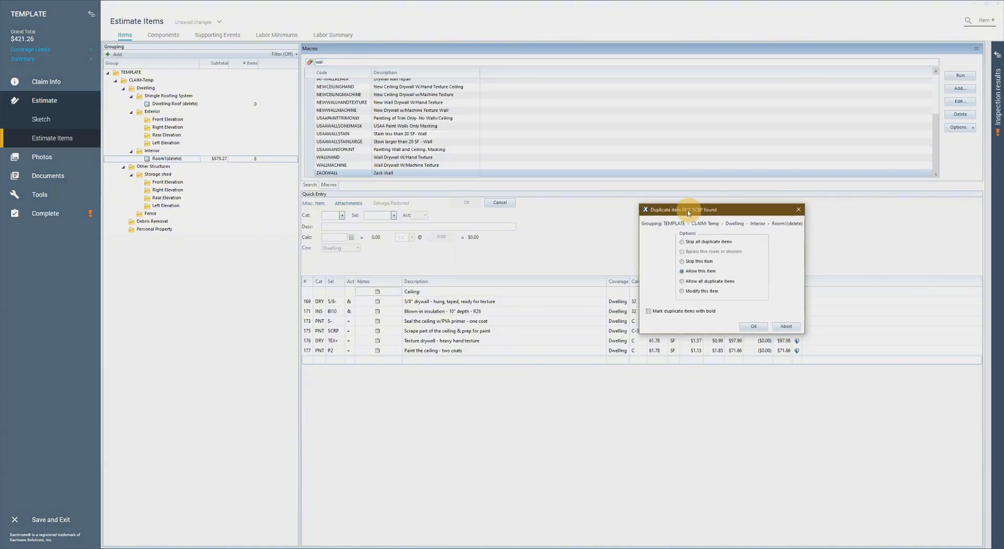
click(752, 327)
drag(970, 214, 690, 214)
click(759, 346)
drag(960, 209, 738, 209)
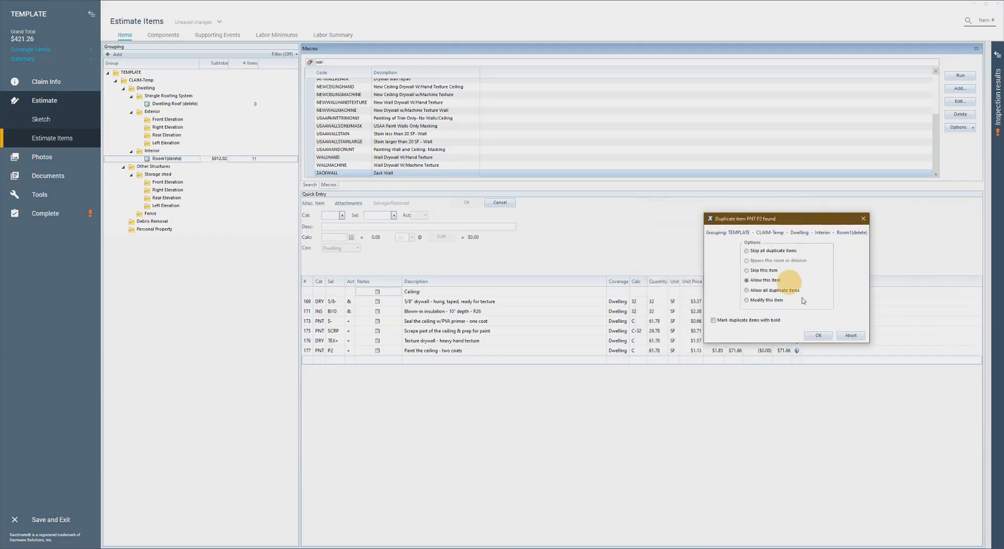
click(814, 340)
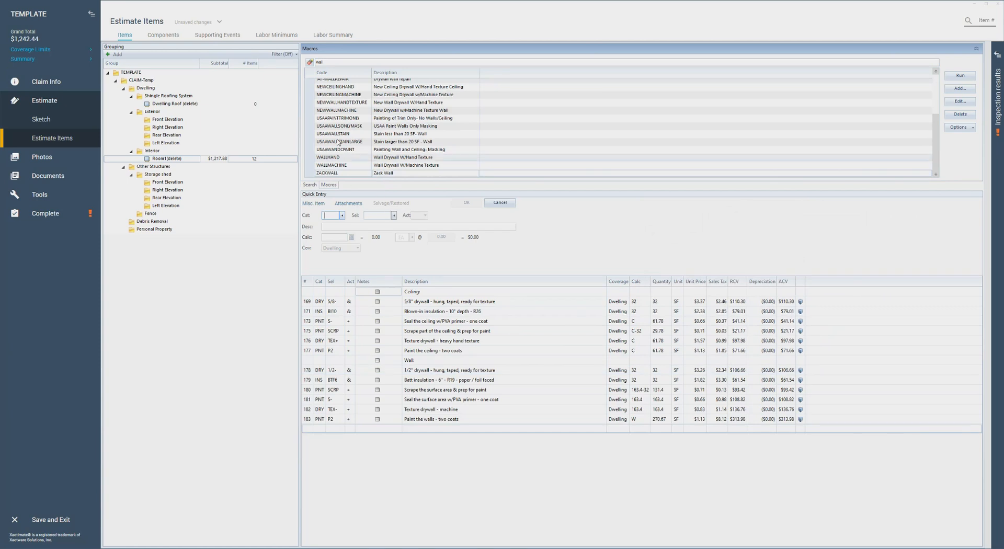
Search the macros for mask and run the last one listed to add the Masking/Generals line items to Room1(delete)
double_click(337, 62)
text(mask)
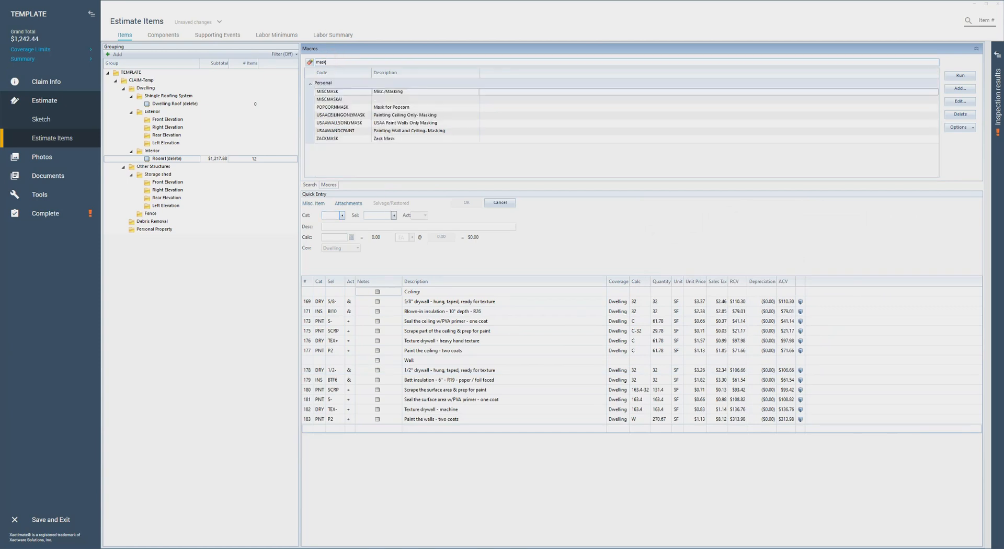
double_click(390, 138)
click(394, 432)
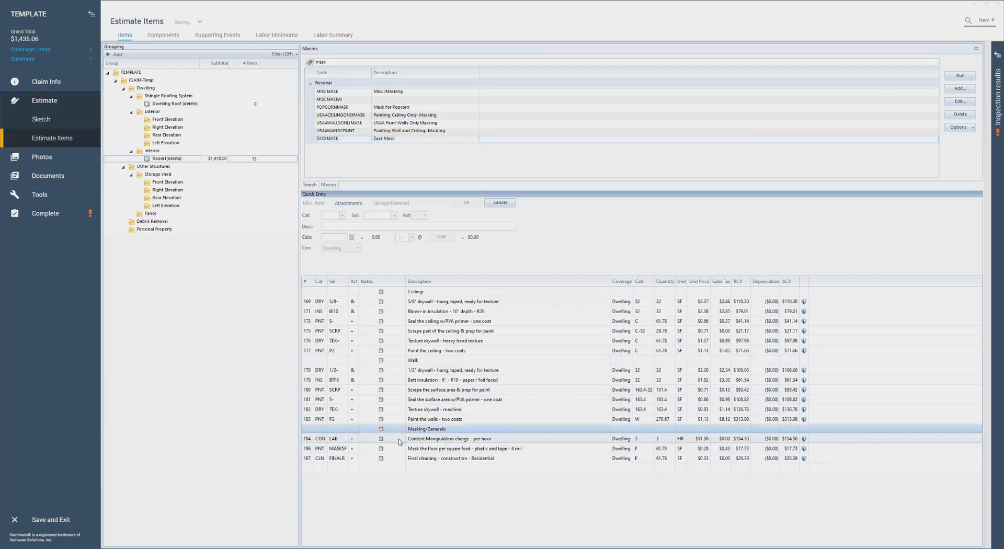
Review the Room1(delete) line items from Masking/Generals back up through Wall to Ceiling, including the calc for scraping the ceiling
click(399, 439)
click(401, 458)
click(400, 449)
click(398, 438)
click(397, 409)
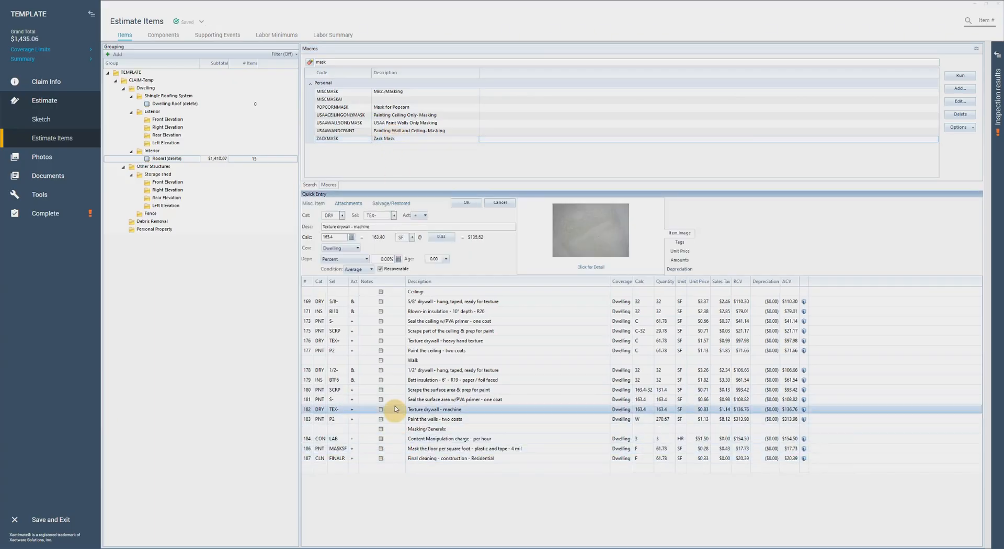
click(397, 400)
click(397, 359)
click(396, 350)
click(395, 330)
click(394, 314)
click(395, 302)
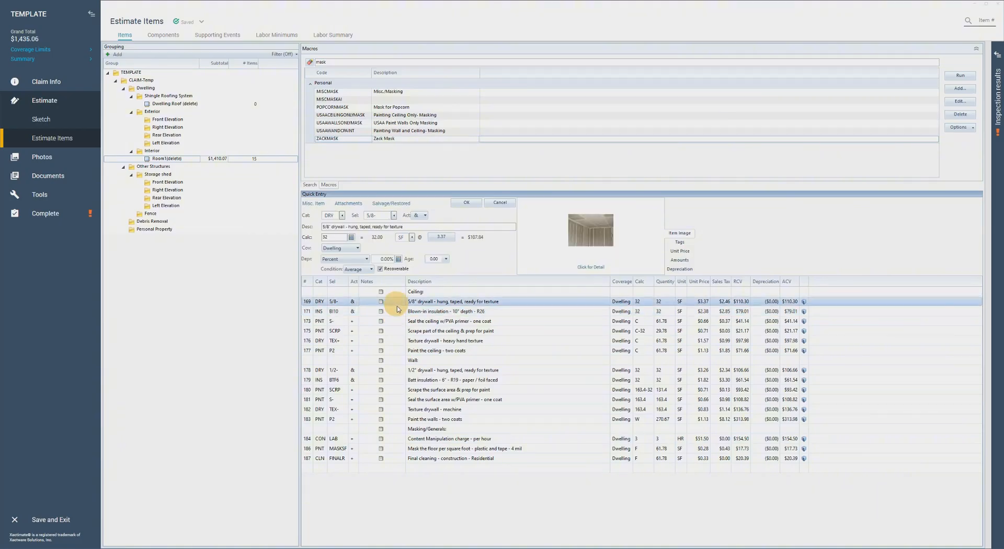
click(395, 321)
click(397, 331)
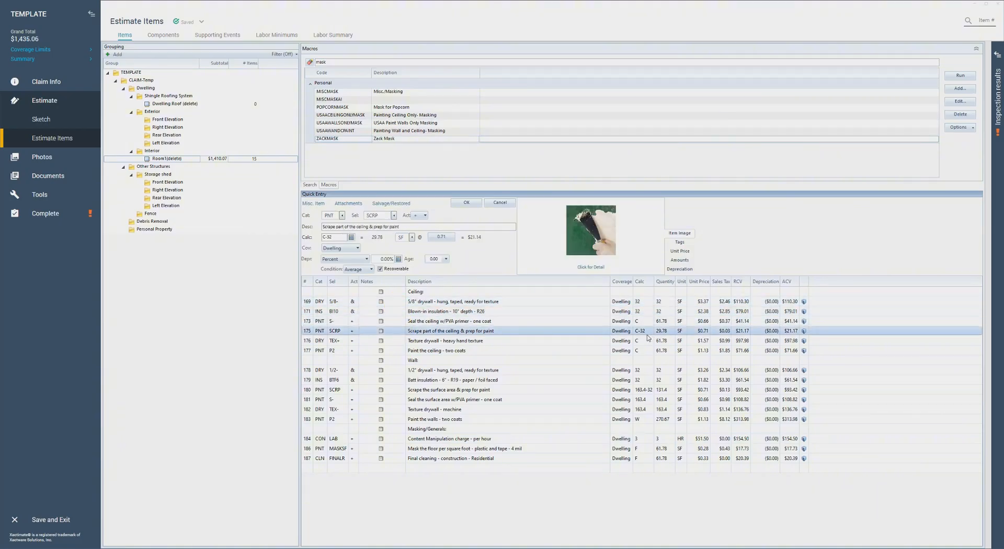
Examine the Wall and Masking/Generals line items and their calc values, then go back up through the list to the Ceiling note
click(392, 380)
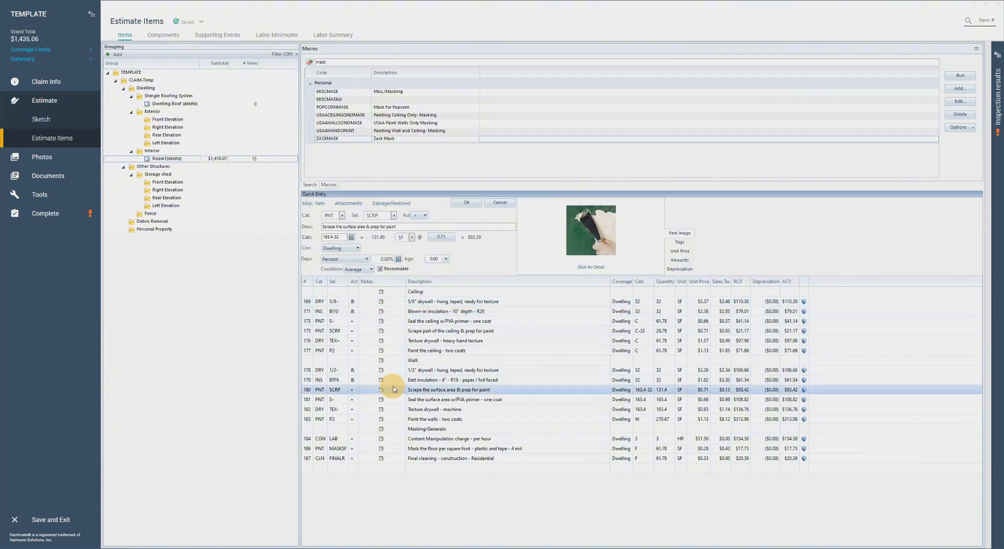
click(394, 390)
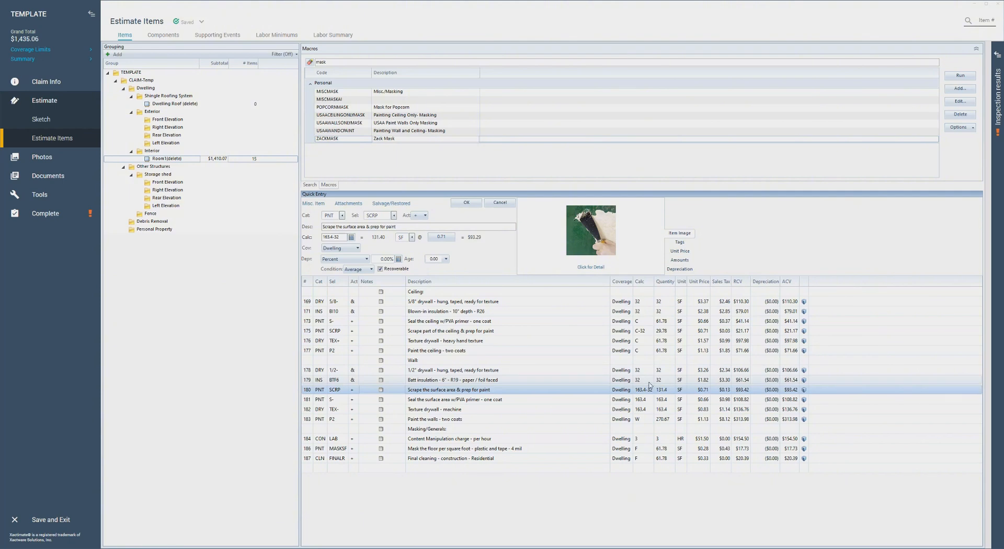
click(396, 410)
click(397, 419)
click(396, 429)
click(397, 439)
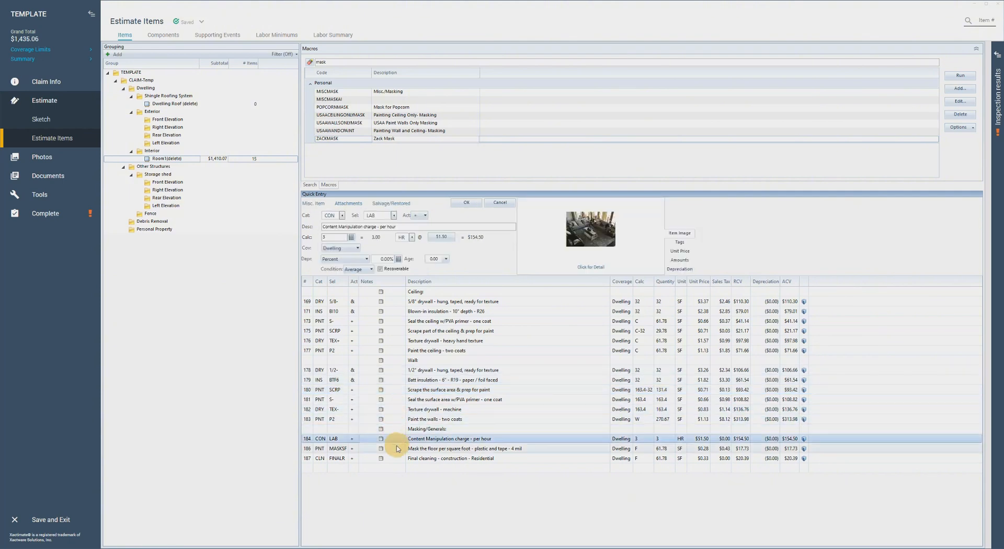
click(398, 449)
click(395, 458)
click(391, 439)
click(396, 419)
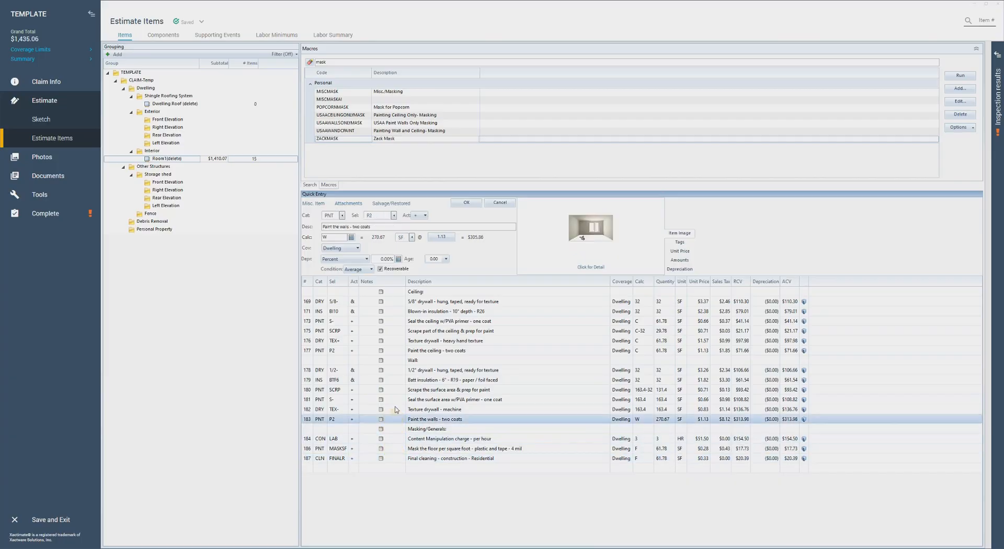
key(Up)
key(Up)
key(Up)
key(Up)
key(Up)
key(Up)
key(Up)
key(Up)
key(Up)
key(Up)
key(Up)
key(Up)
key(Up)
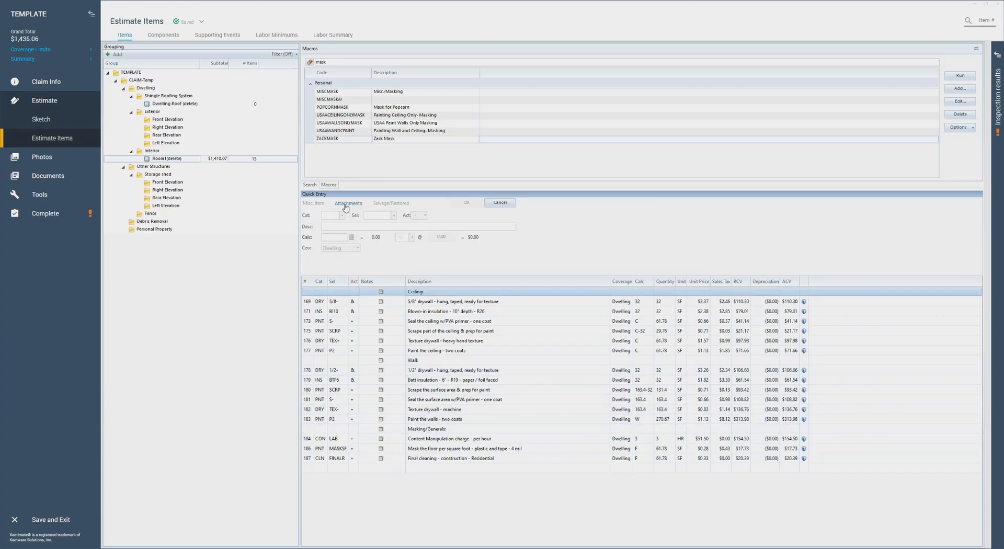
Search the macros for trim and for cro, and run the Detach Reset Crown Section macro (CROWNRESET) in Room1(delete)
click(360, 61)
text(trim)
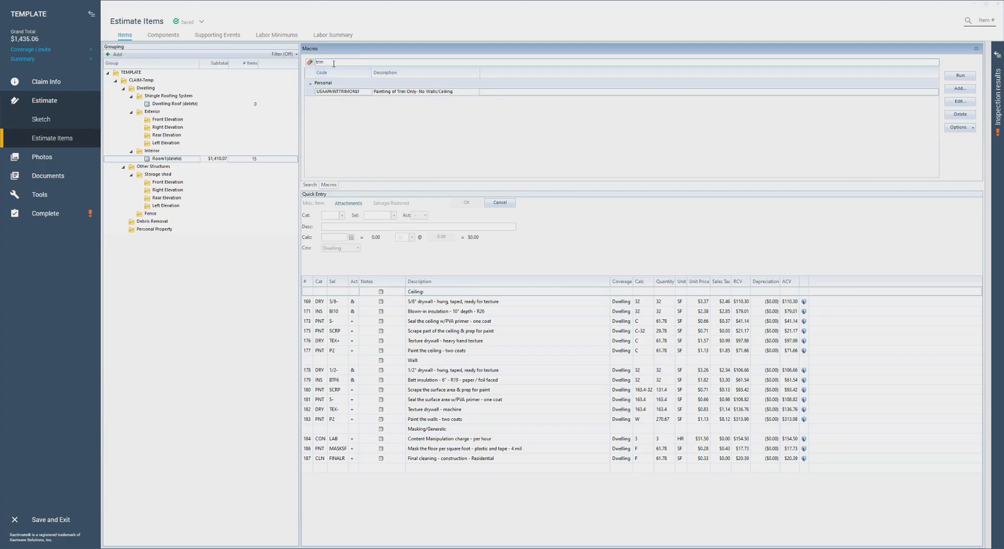
click(312, 62)
text(cro)
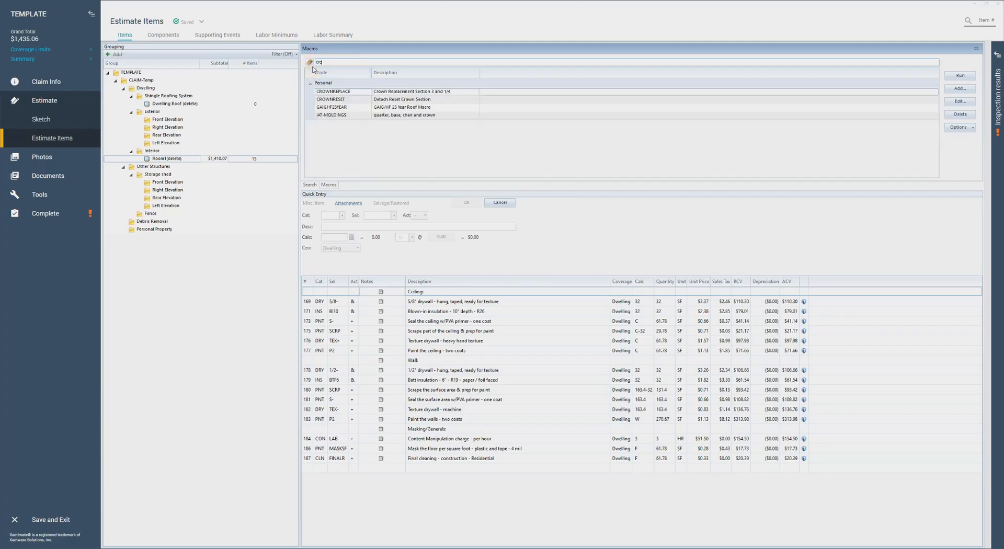
double_click(410, 99)
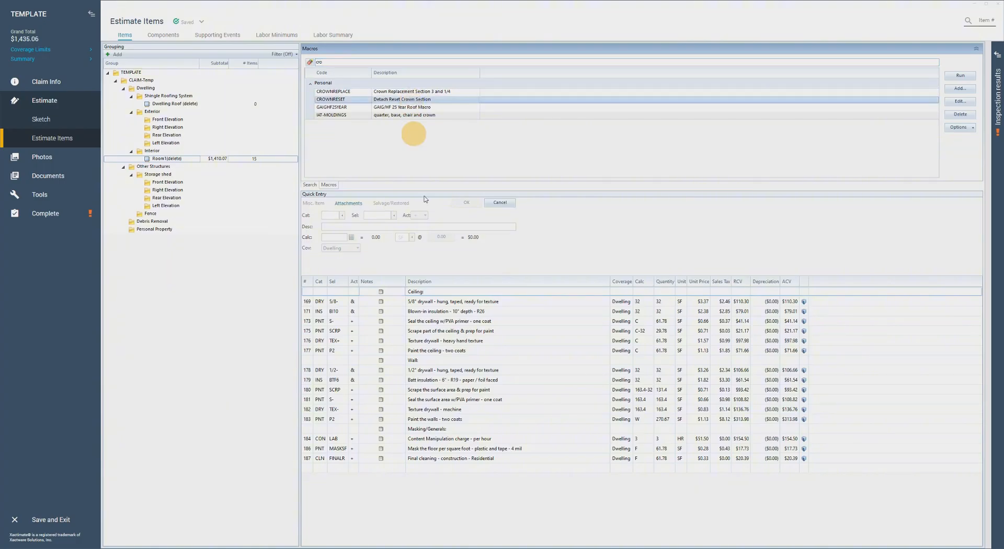
Move the Trim/Moulding(s) note and its two crown molding lines between the Ceiling items and the Wall note
click(393, 471)
shift+click(396, 490)
drag(393, 480, 385, 359)
Set the calc of the Crown molding - Detach & reset line to 12 and clear the macro search
click(389, 379)
double_click(645, 370)
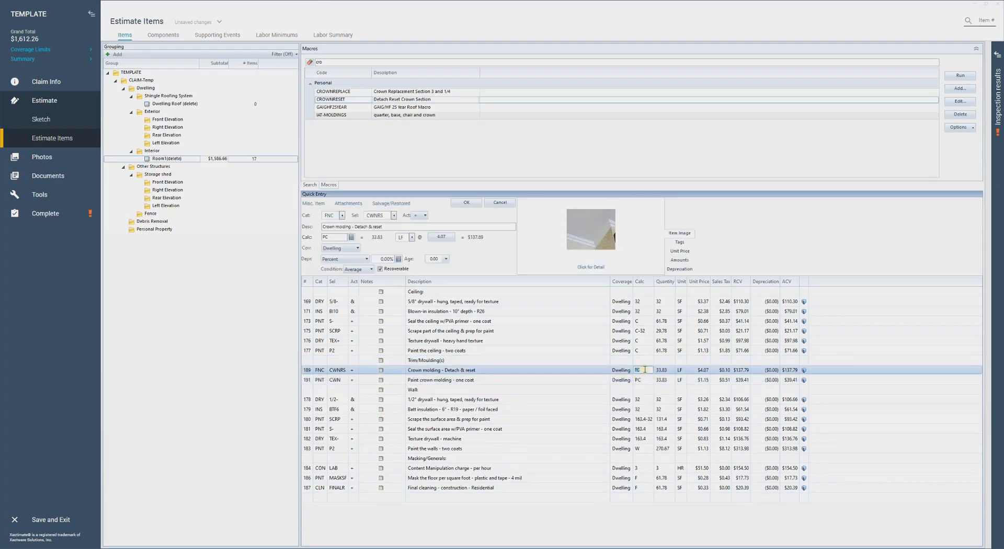
click(840, 379)
click(845, 369)
click(853, 380)
click(849, 370)
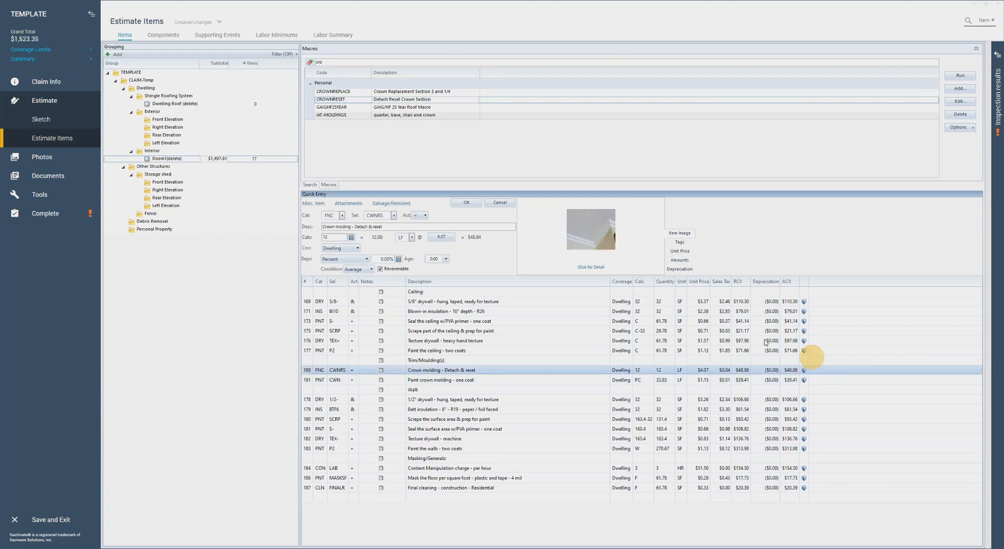
double_click(340, 62)
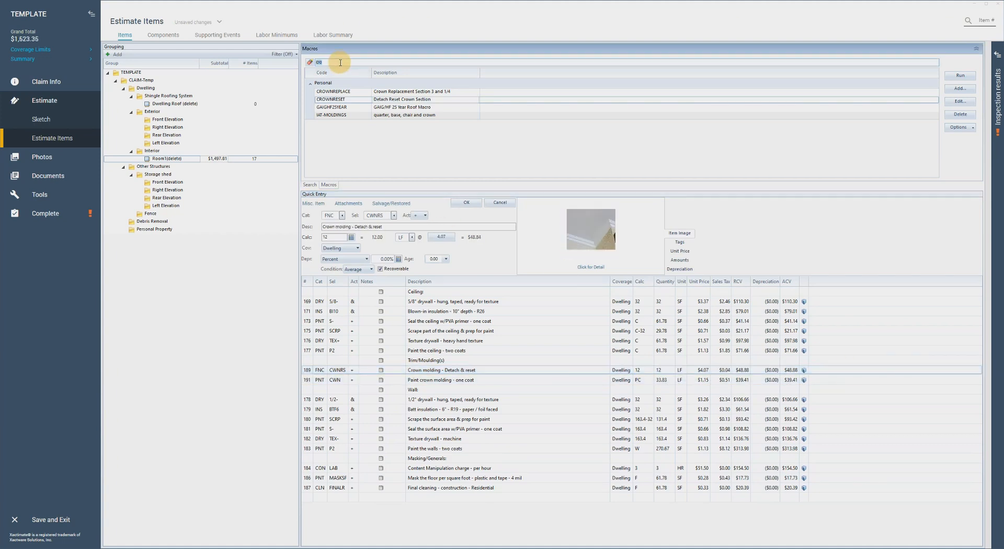
key(BackSpace)
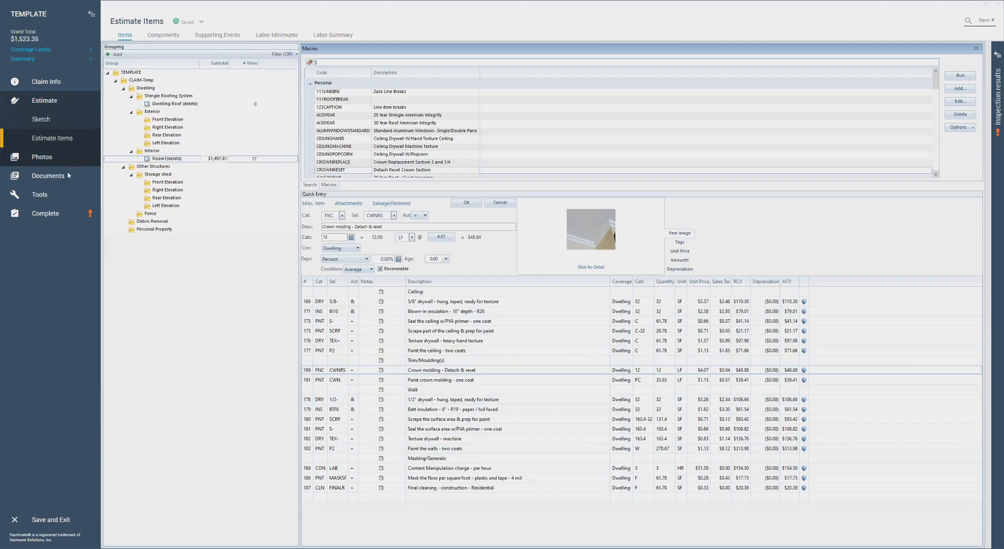
Reprice the estimate from the claim parameters using the current price list and jurisdiction, and dismiss the reprice summary
mouse_move(57, 138)
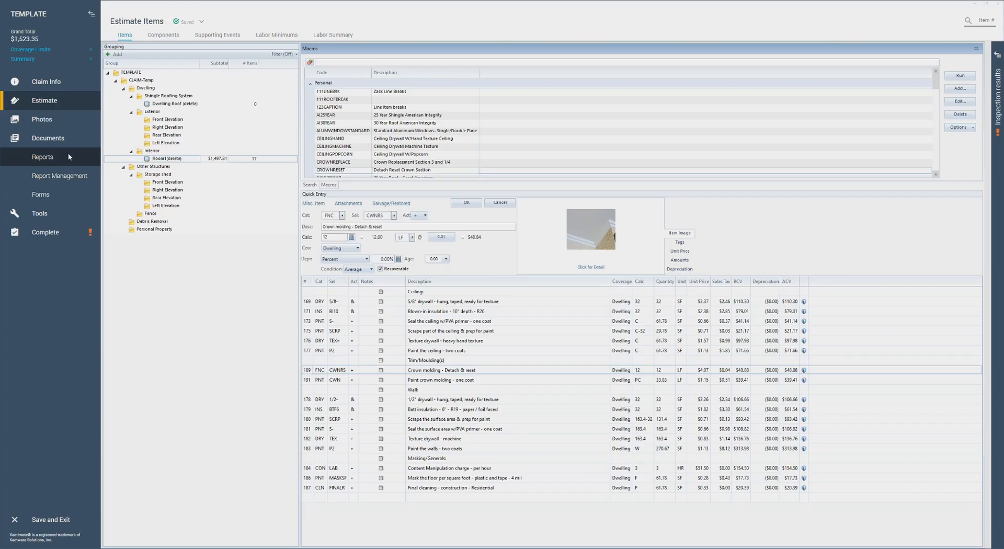
click(66, 81)
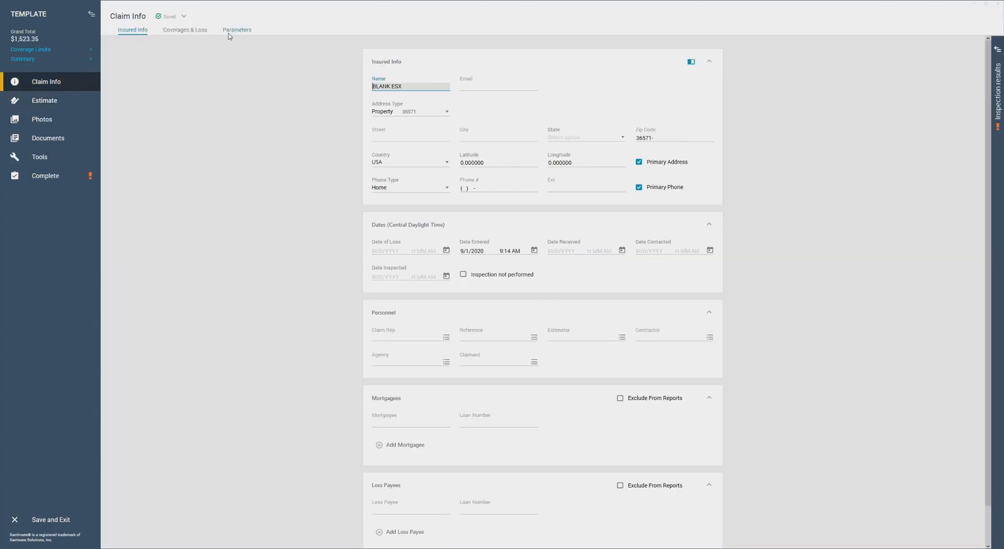
click(393, 116)
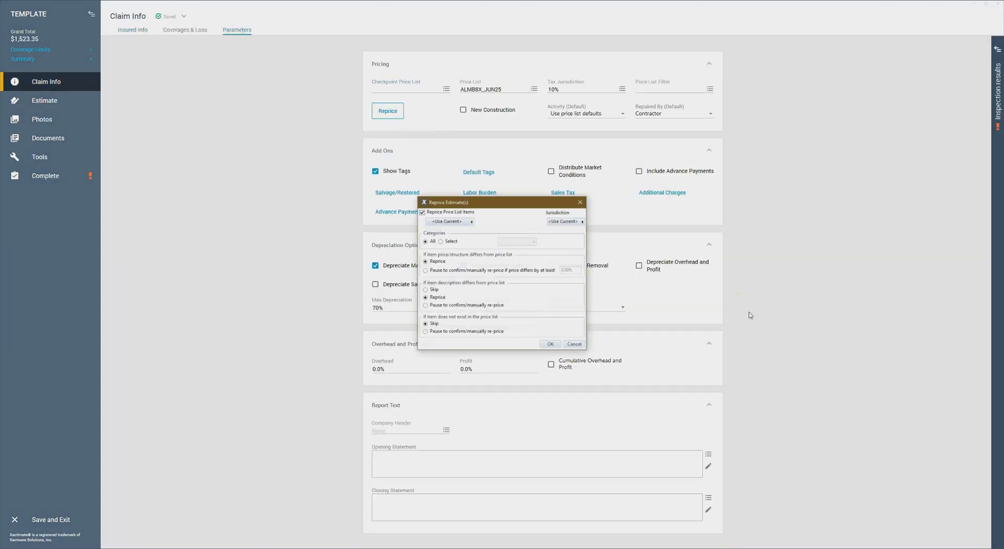
click(551, 344)
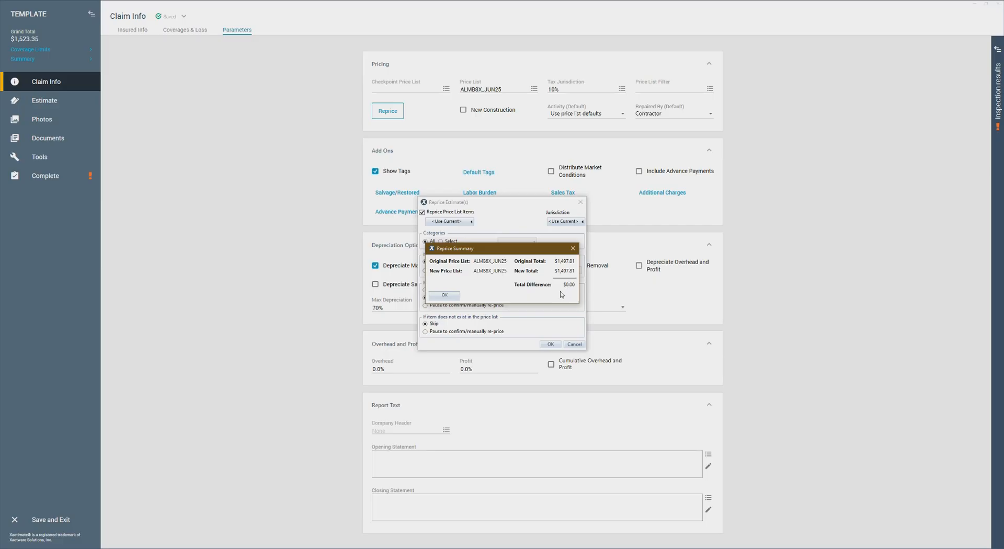
click(448, 295)
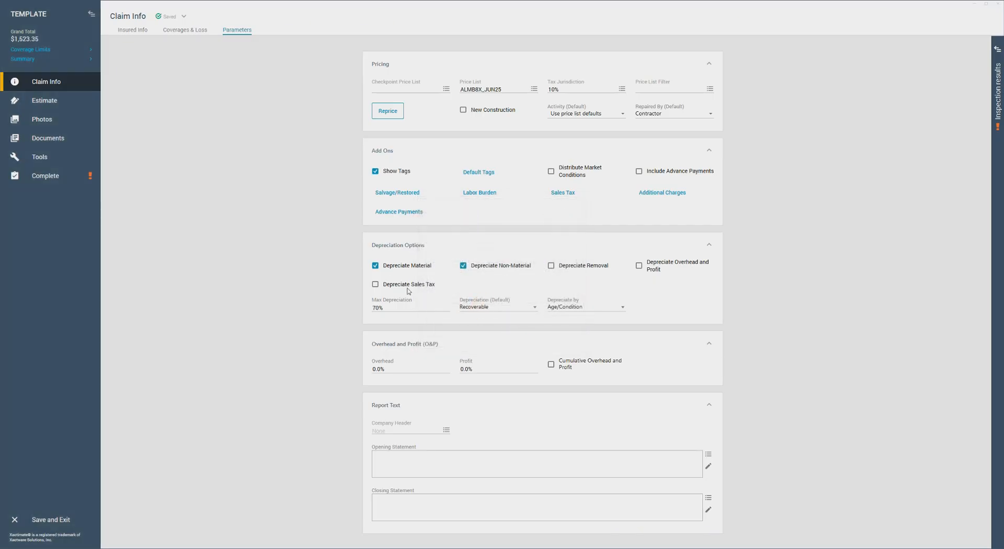
Return to the estimate items and browse the full list of personal macros
click(78, 101)
click(83, 139)
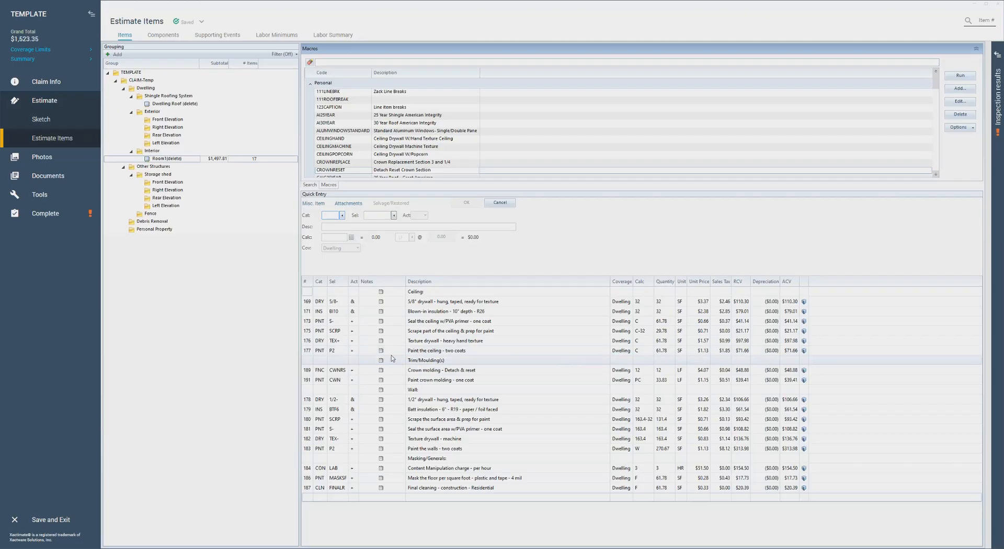
scroll(410, 172, down, 3)
scroll(410, 172, down, 3)
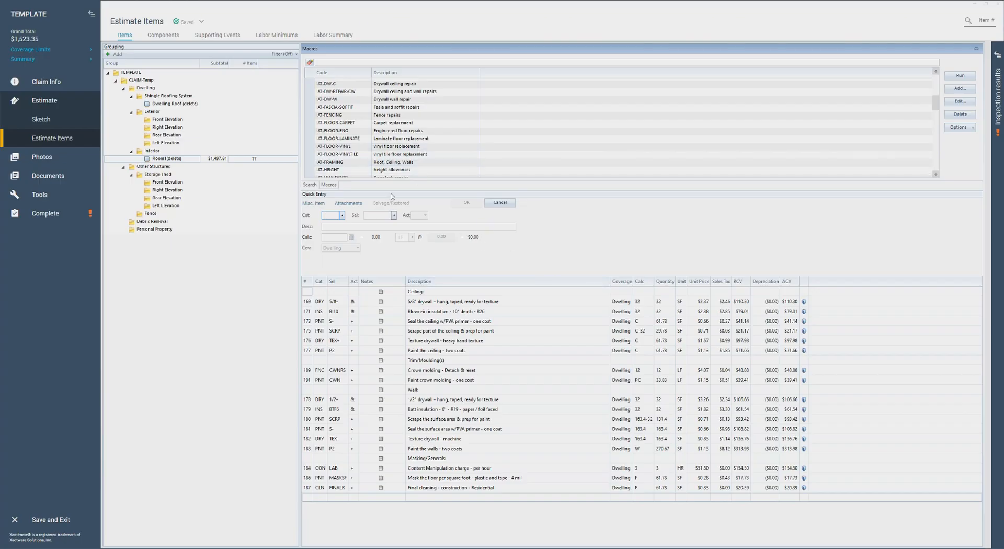
scroll(390, 164, down, 3)
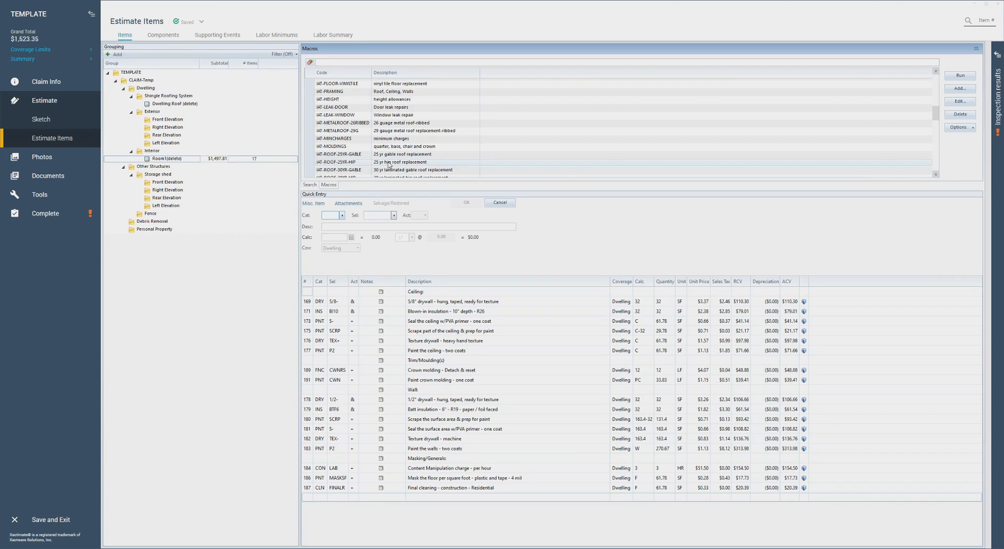
scroll(389, 165, down, 4)
scroll(389, 165, down, 5)
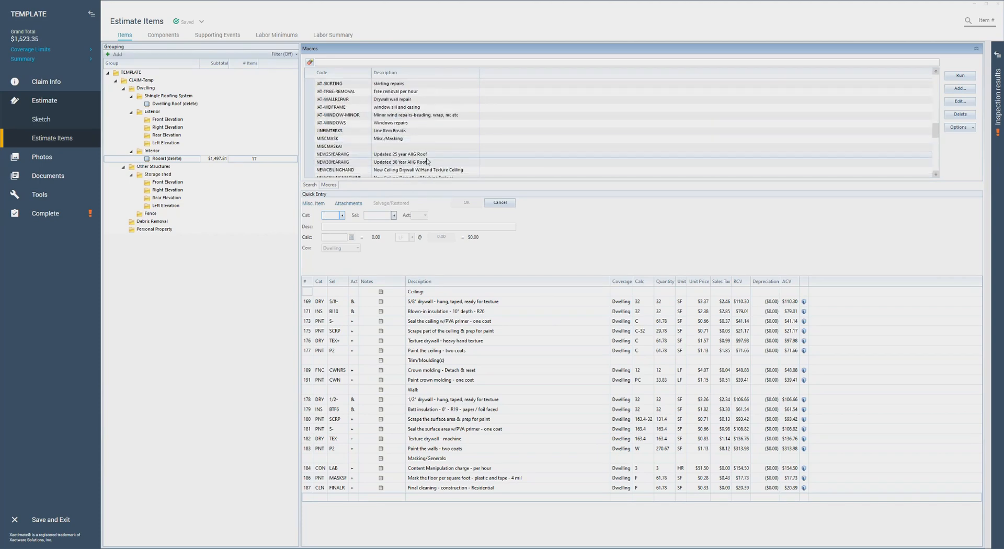